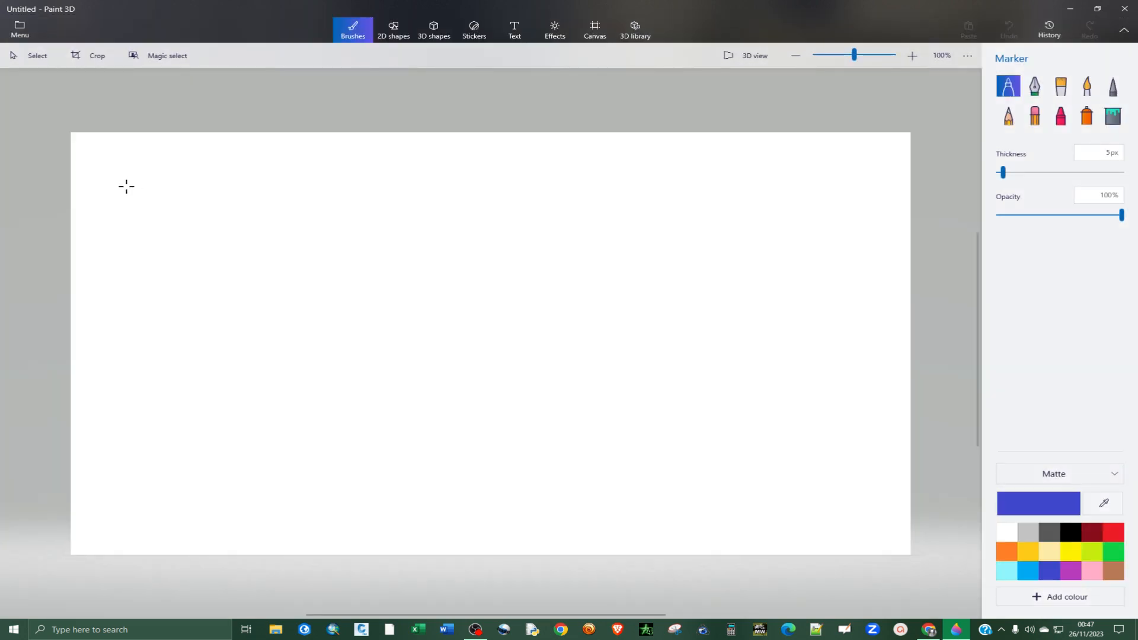
- View Tiger.jpg from the desktop's Background Image folder in the photo viewer, and return to the blank Paint 3D canvas
left_click(1070, 9)
double_click(66, 69)
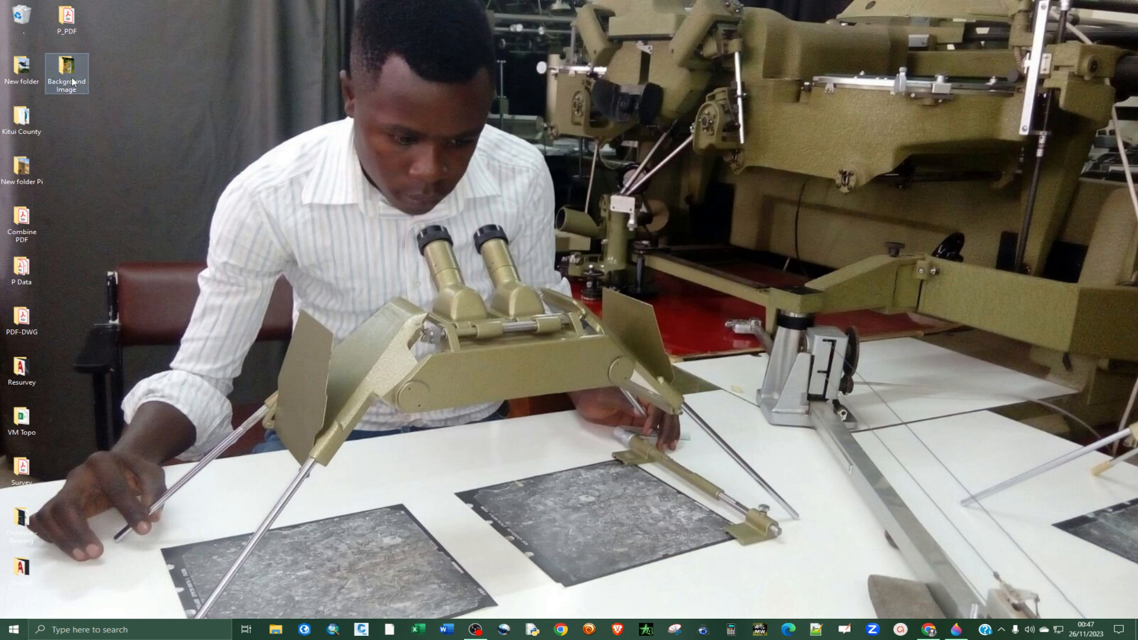
double_click(698, 156)
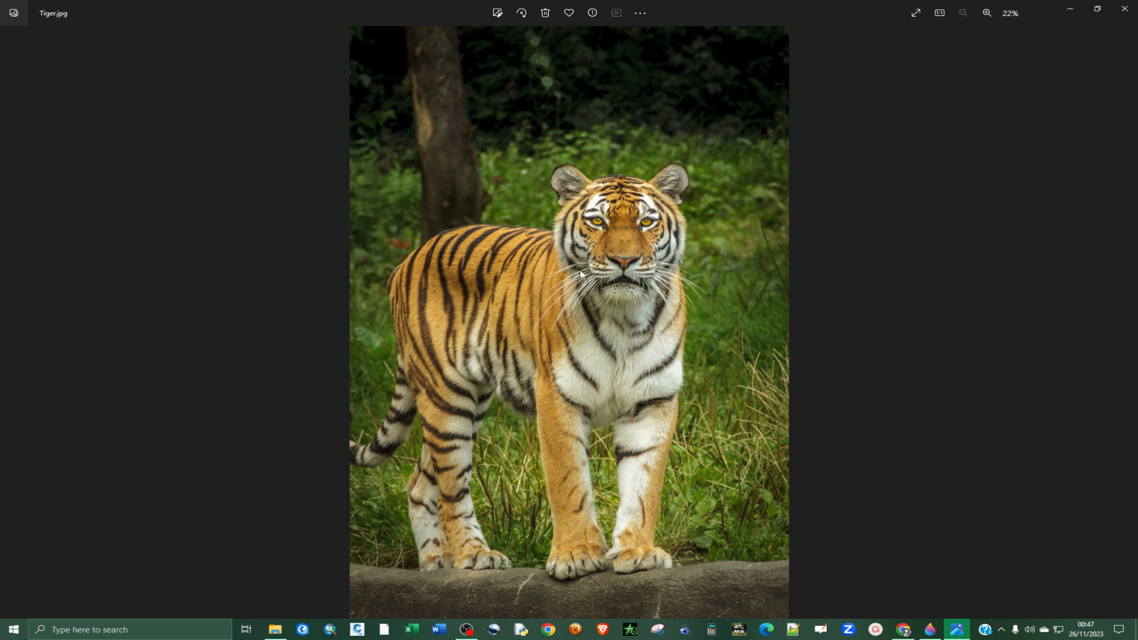
left_click(1125, 8)
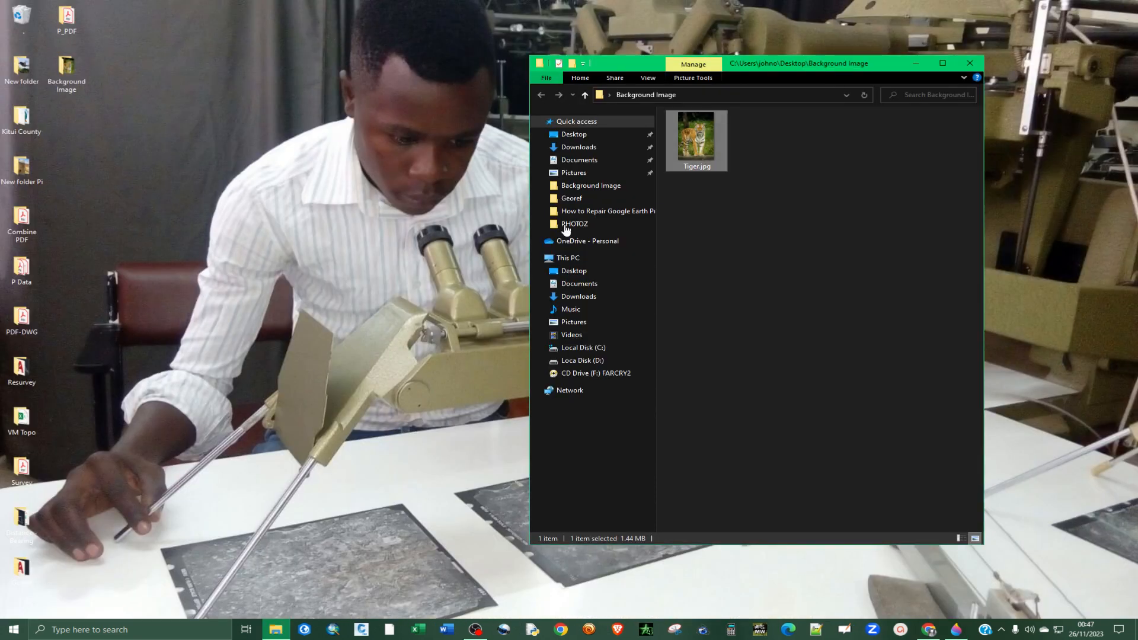
left_click(916, 63)
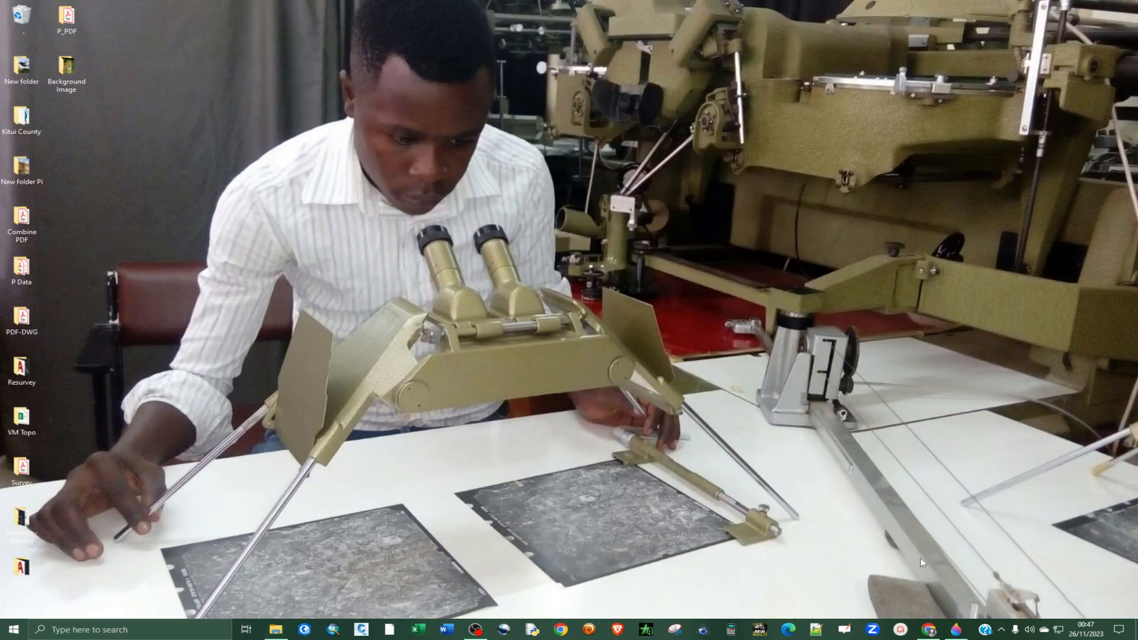
left_click(957, 629)
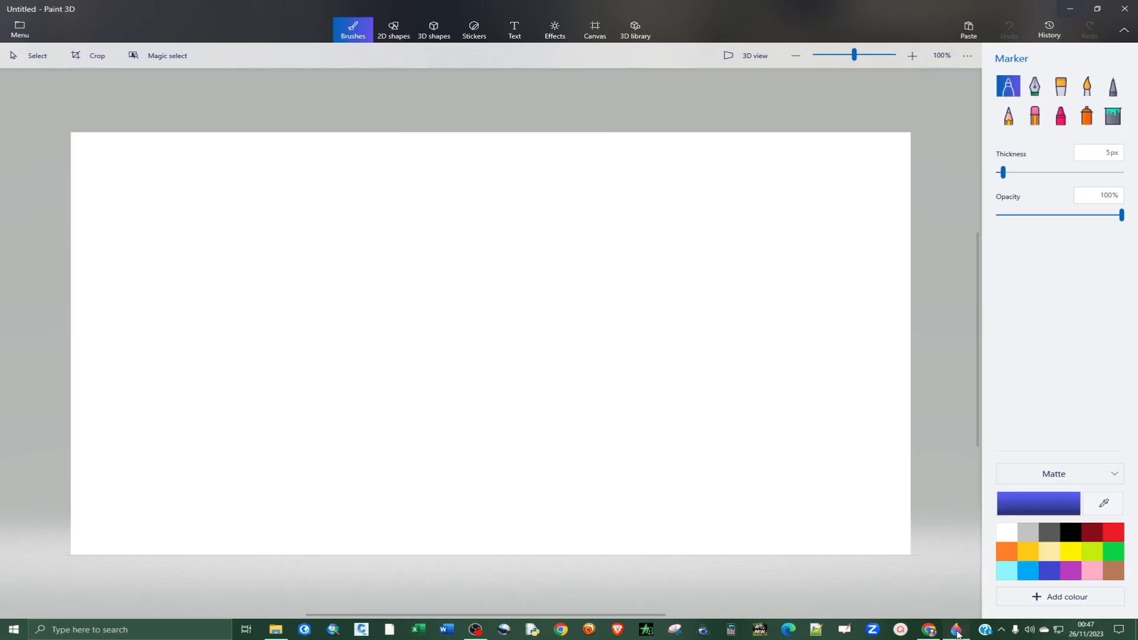
- Open Tiger.jpg from the Background Image folder on the Desktop
left_click(19, 31)
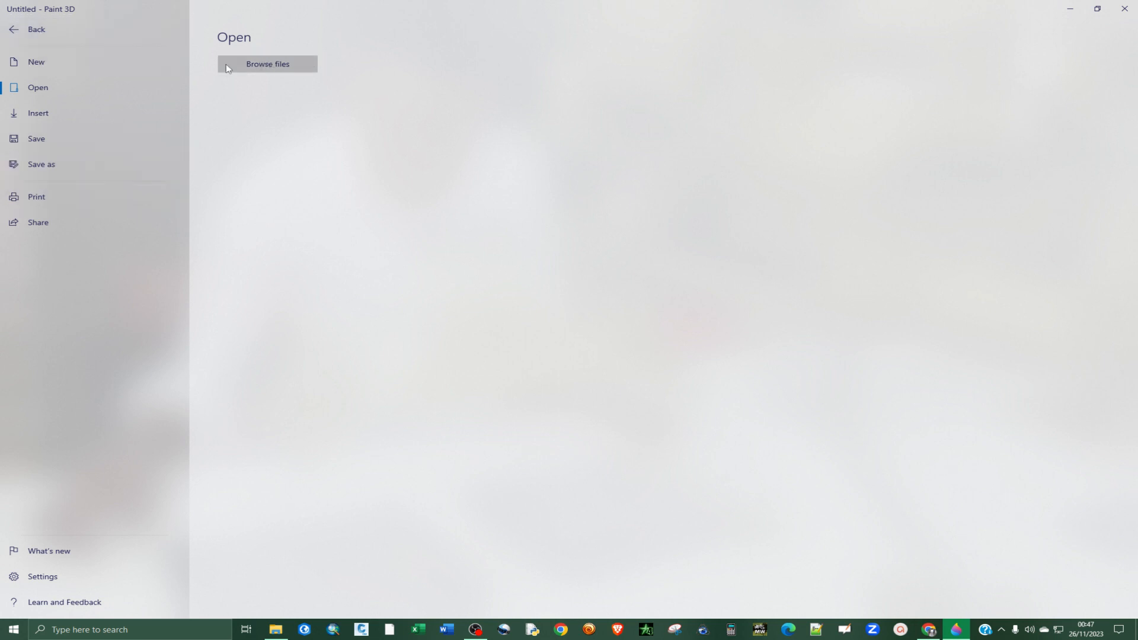
left_click(264, 66)
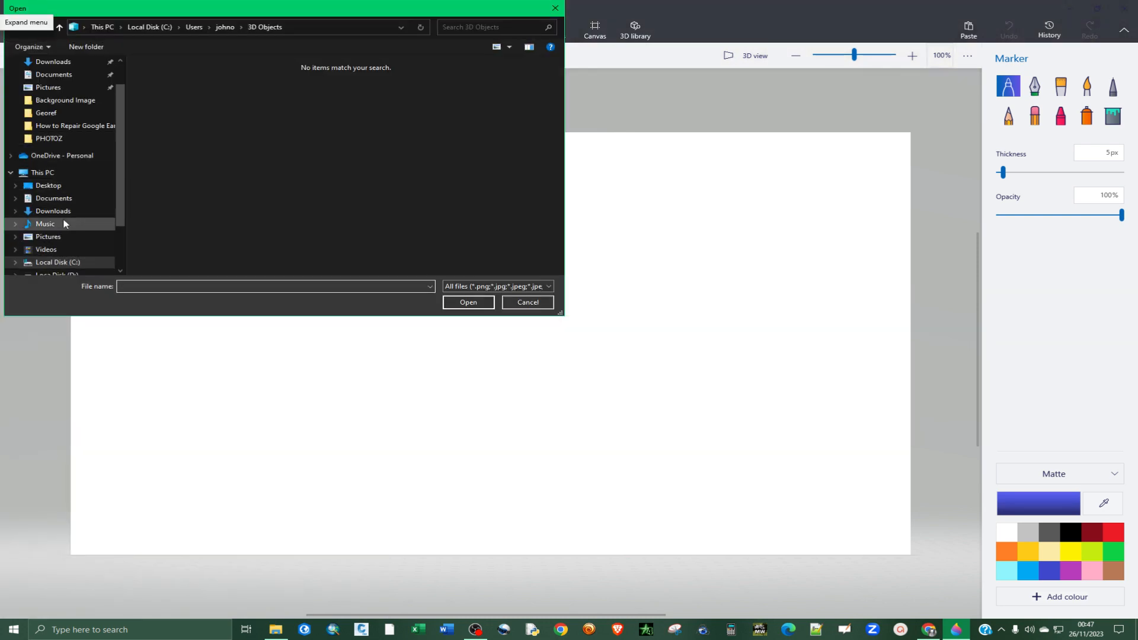
scroll(54, 159, "down", 1)
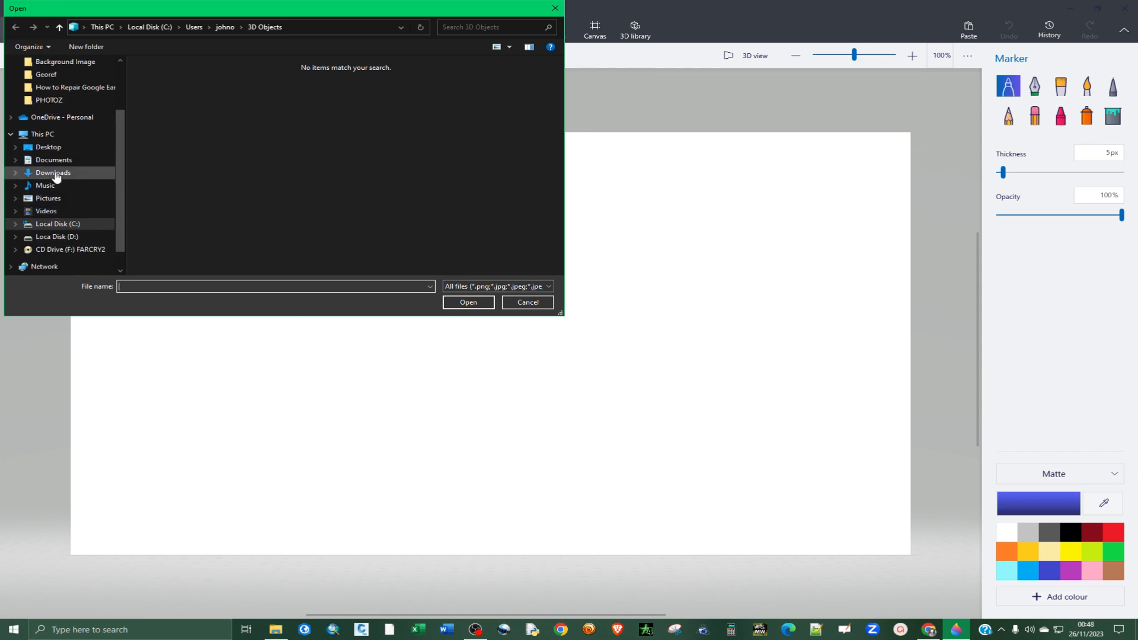
left_click(49, 147)
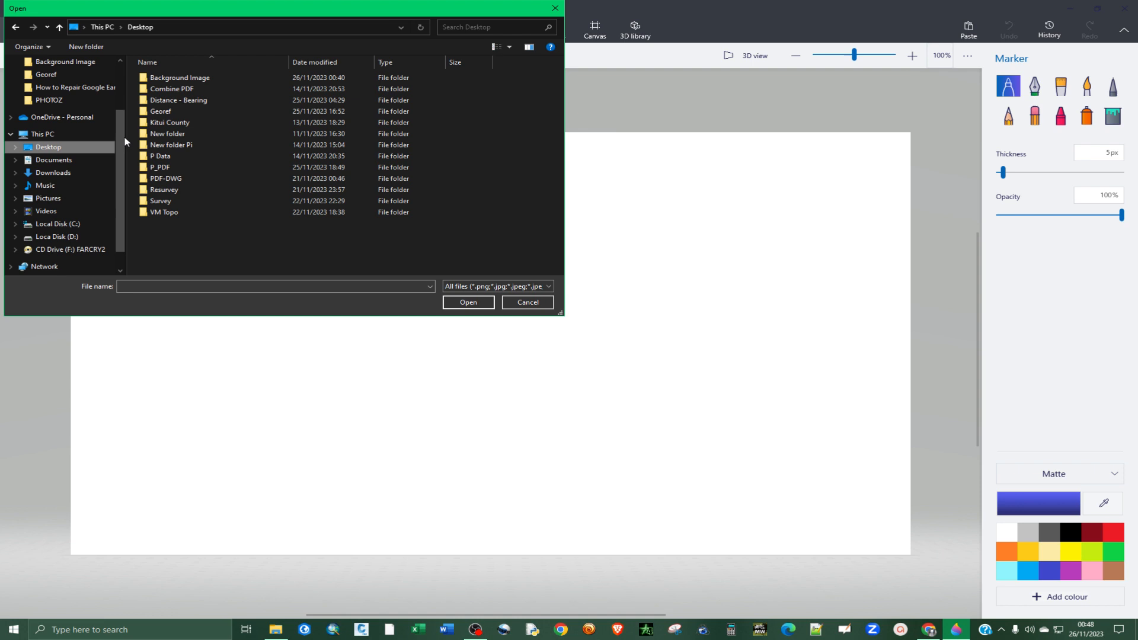
double_click(188, 81)
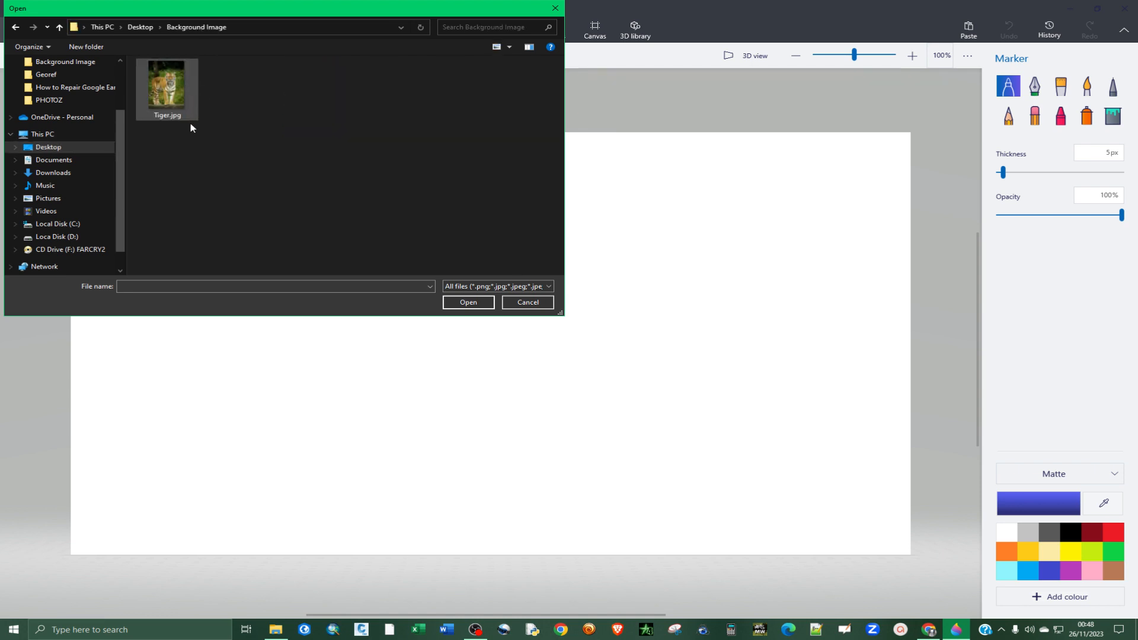
left_click(190, 115)
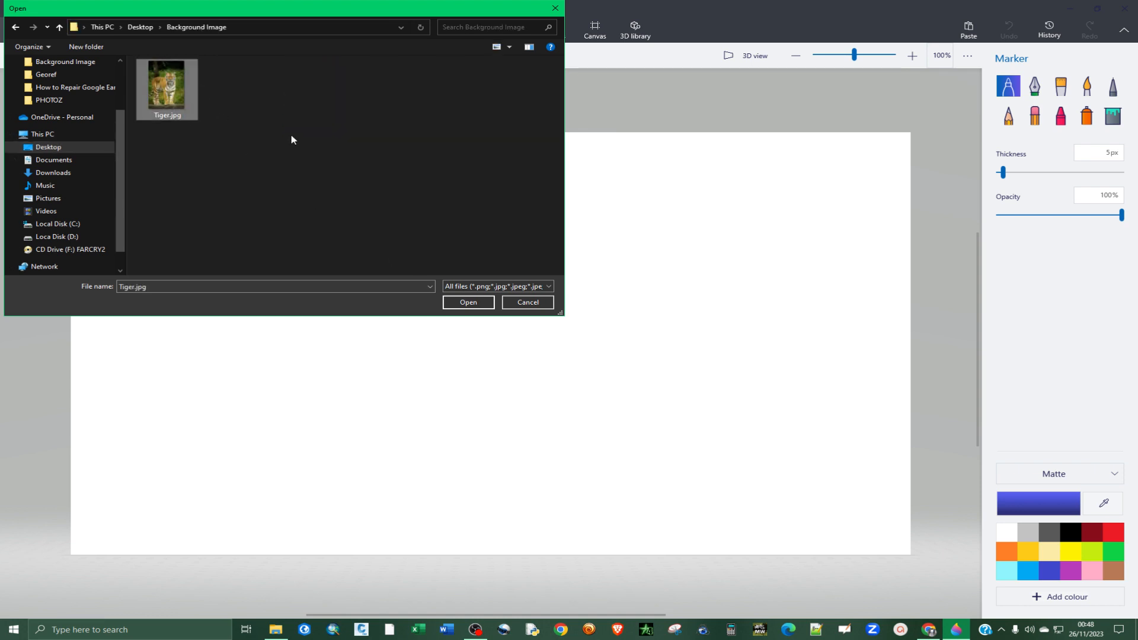
left_click(462, 302)
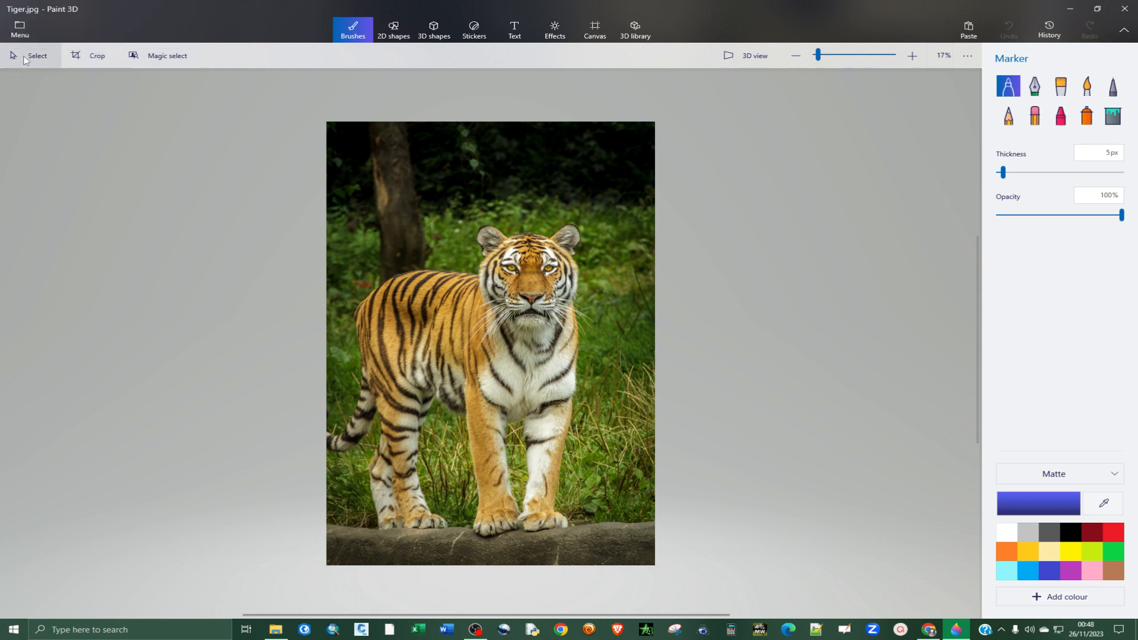
- Start a Magic select cutout, tightening the focus area's upper and right edges around the tiger, and generate the cutout
left_click(168, 58)
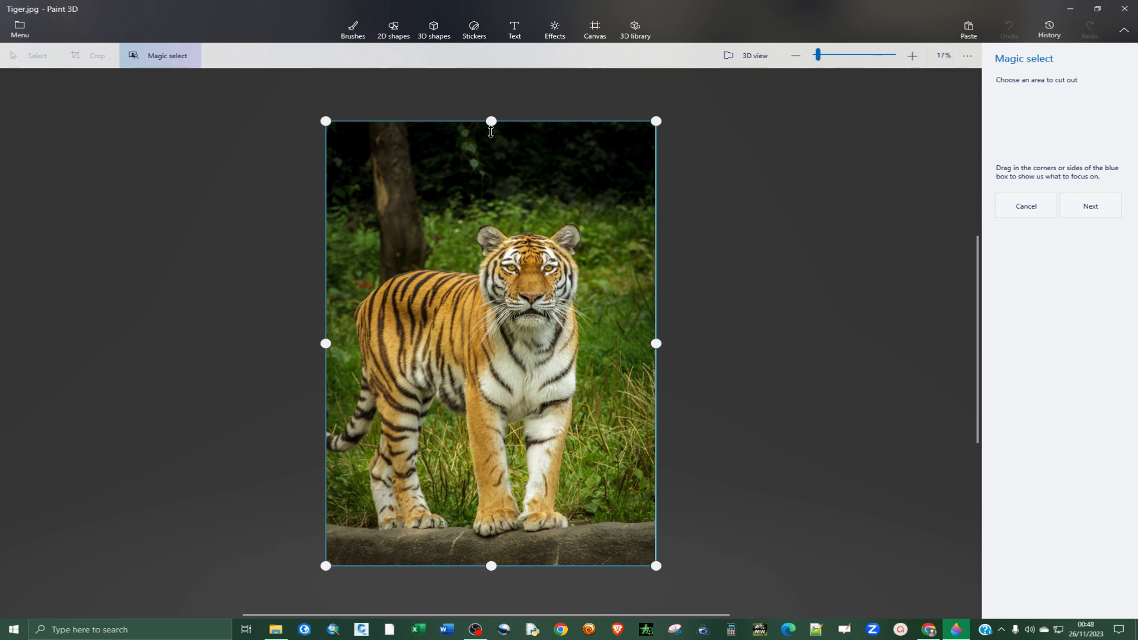
left_click_drag(491, 130, 505, 218)
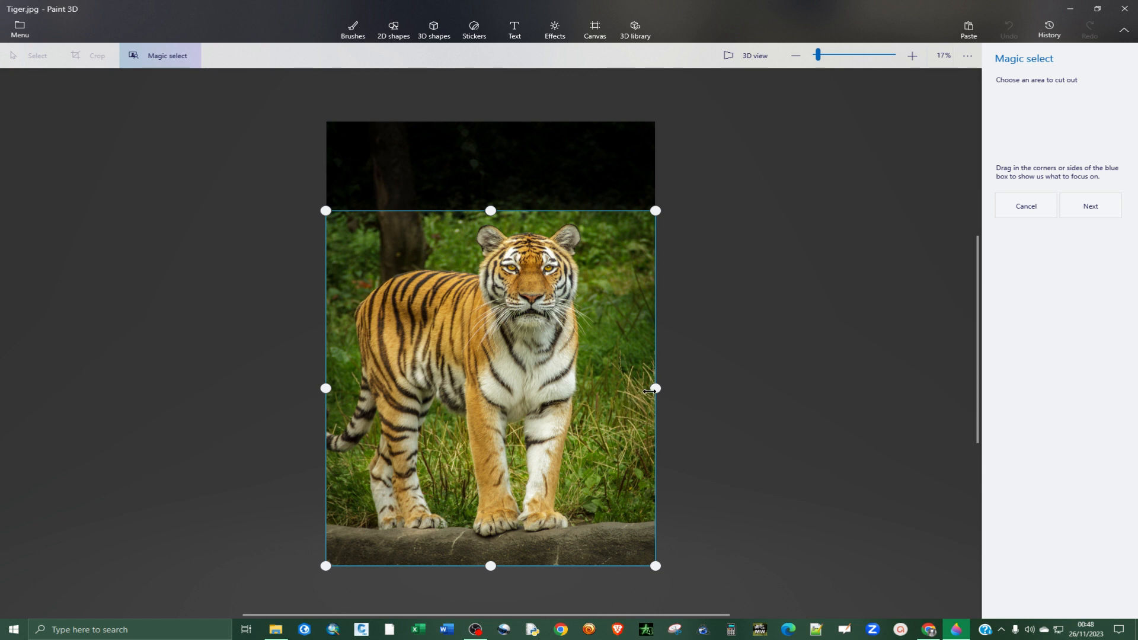
left_click_drag(653, 389, 598, 392)
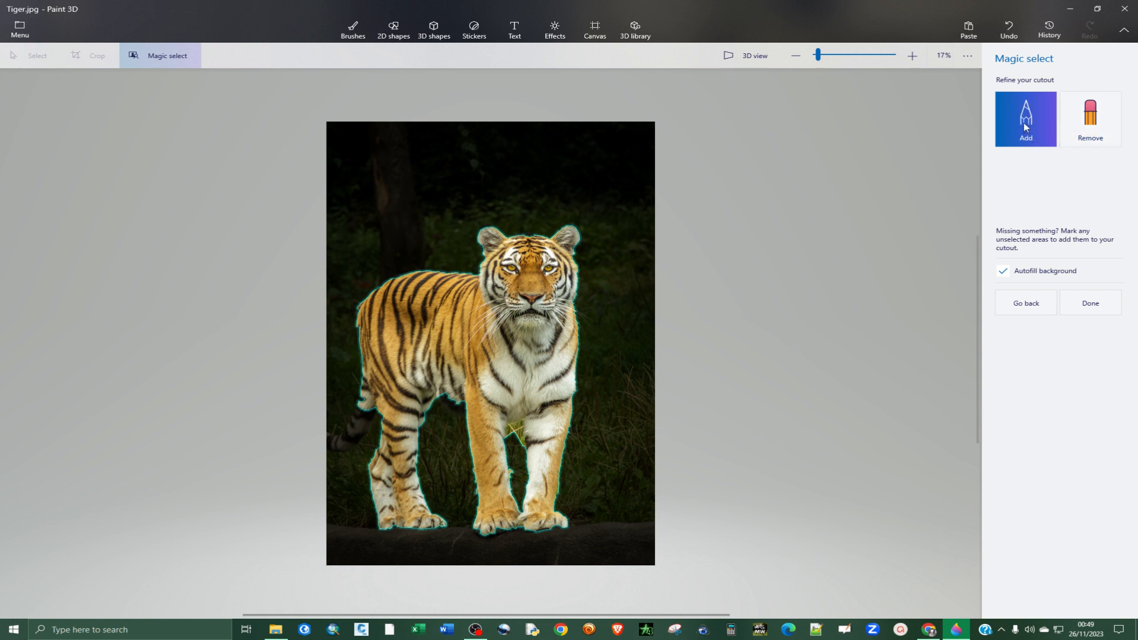
- Add the missing dark fur on top of the tiger's head to the cutout and remove the surplus background patch beside it
scroll(538, 202, "up", 3)
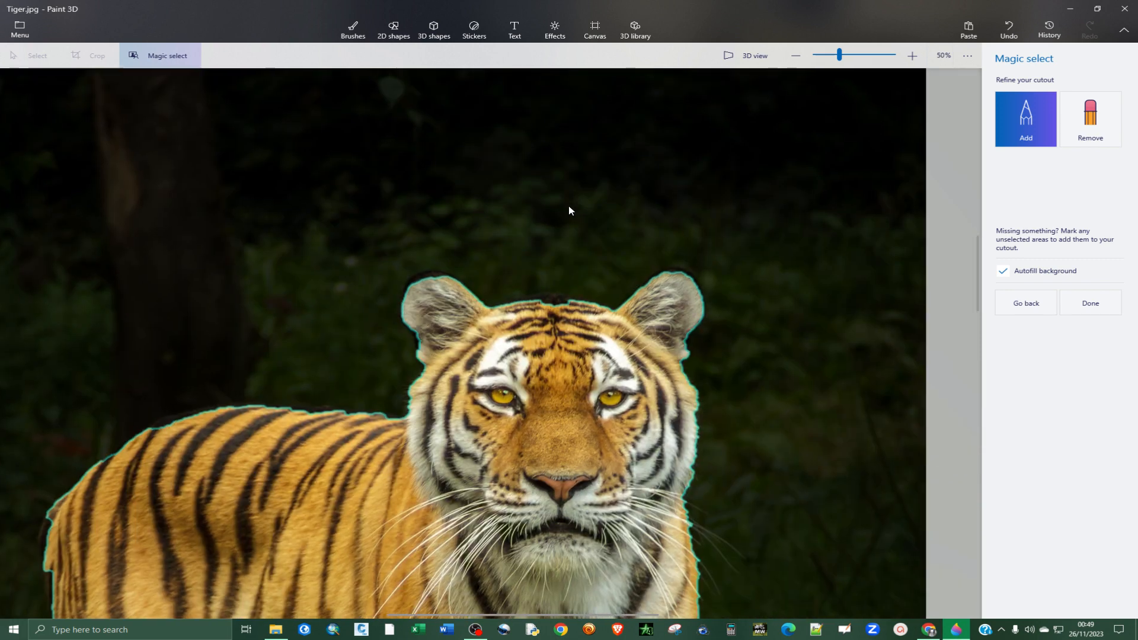
scroll(571, 232, "up", 3)
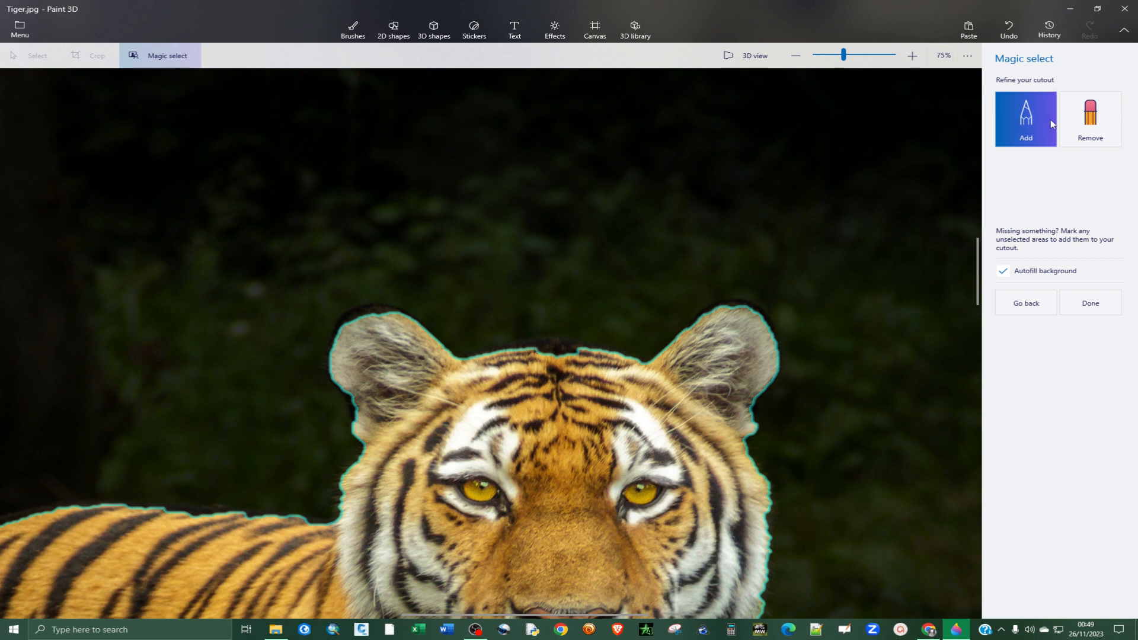
left_click(1091, 124)
left_click(1030, 129)
left_click(1028, 130)
left_click(1027, 128)
left_click_drag(536, 348, 575, 350)
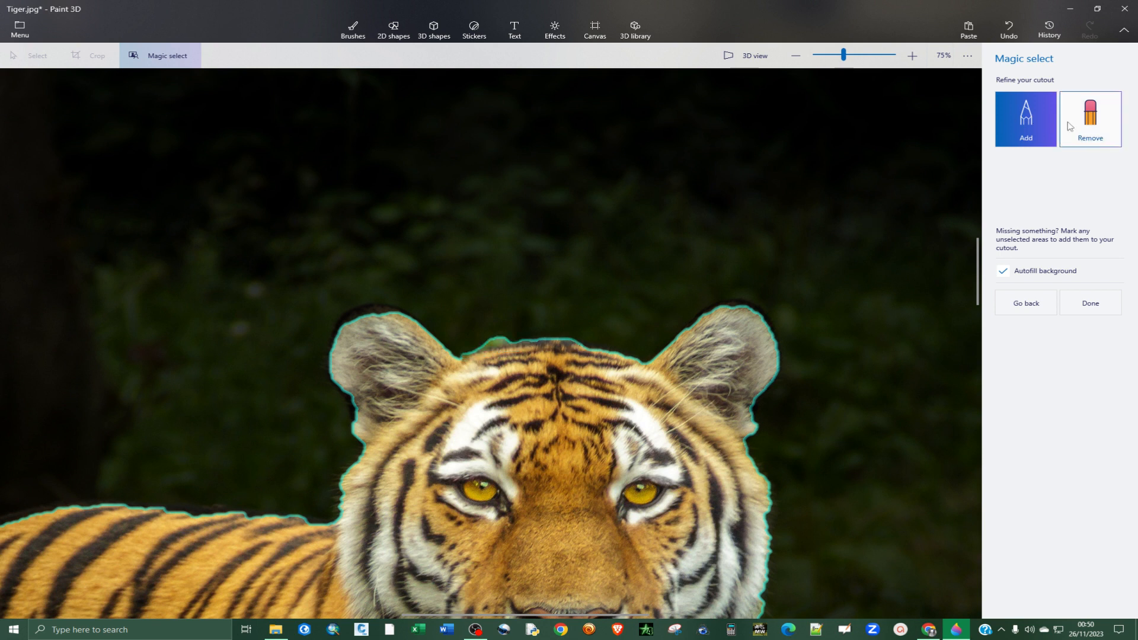
left_click(1091, 119)
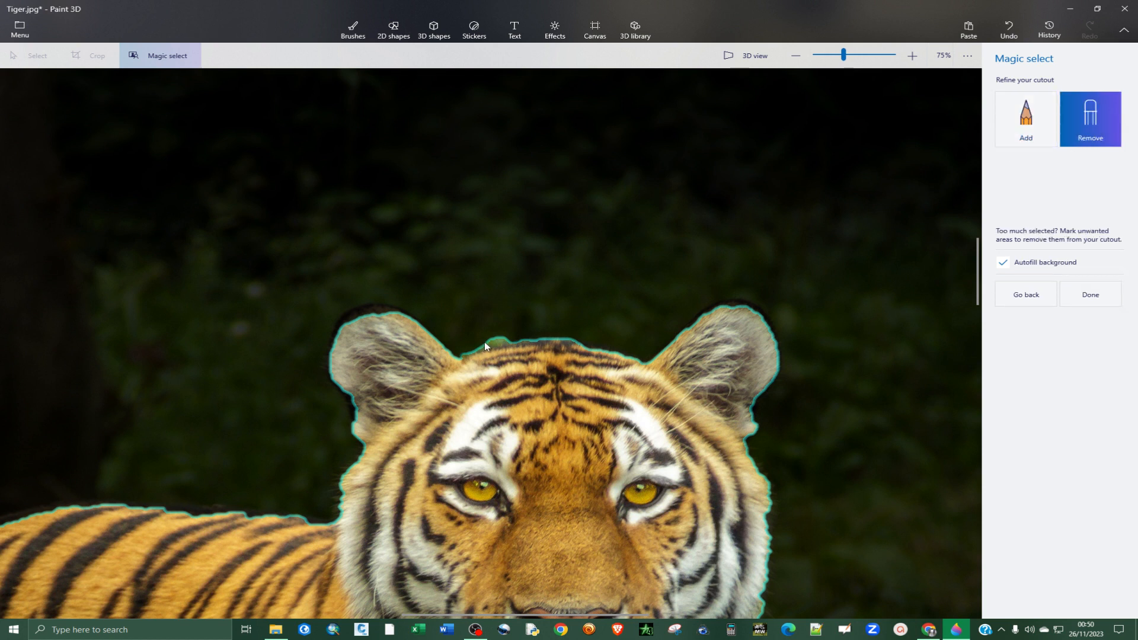
left_click_drag(485, 342, 504, 342)
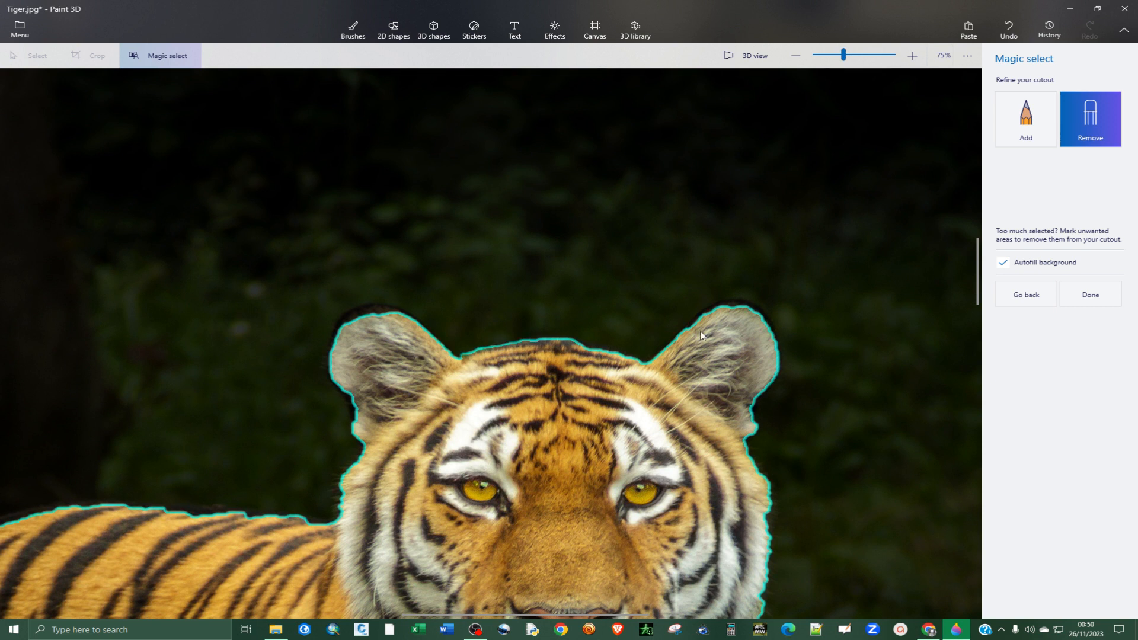
- Add the missing dark rims of both of the tiger's ears to the cutout
left_click(1019, 127)
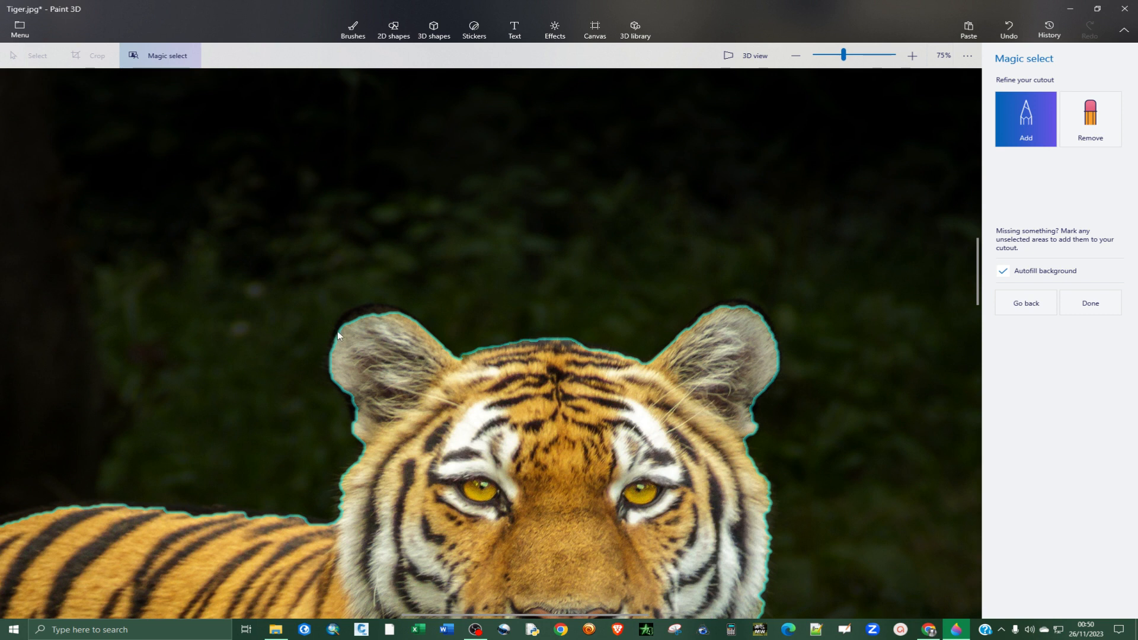
mouse_move(337, 330)
left_mouse_down()
mouse_move(368, 309)
mouse_move(390, 311)
left_mouse_up()
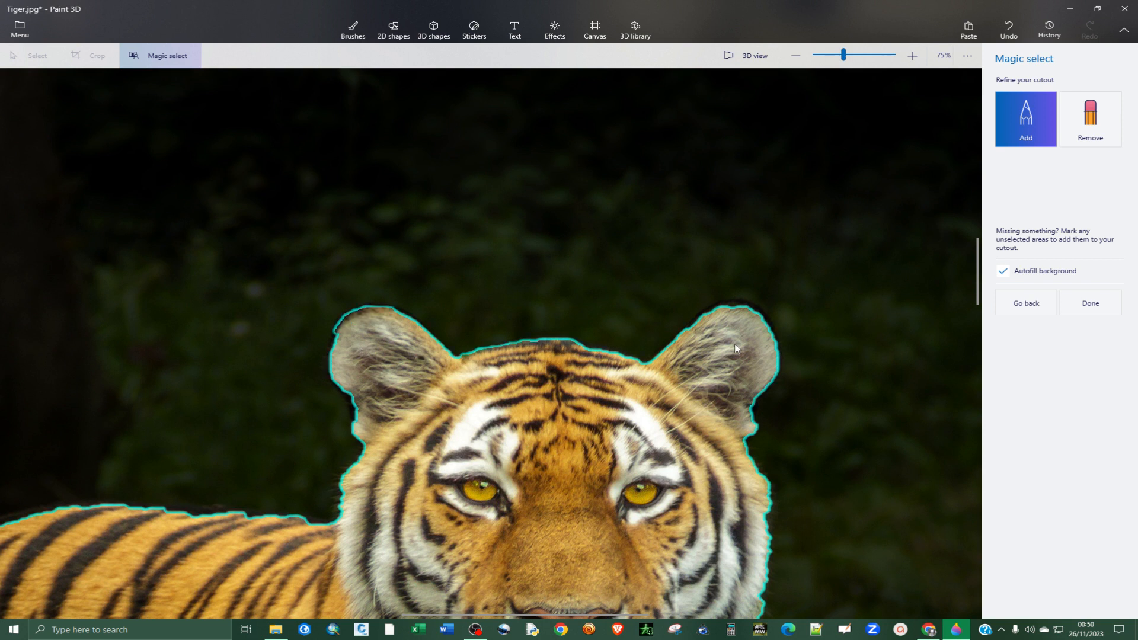
left_click_drag(709, 310, 751, 313)
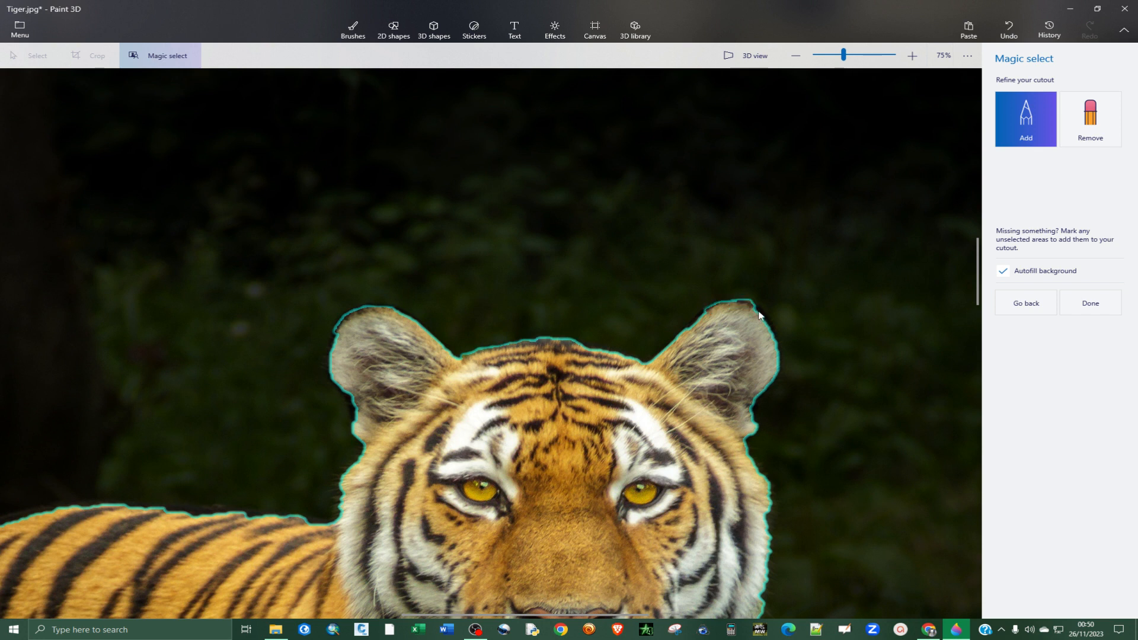
left_click_drag(765, 316, 769, 326)
- Add the missing dark fur along the upper edge of the tiger's back to the cutout, up to the neck
scroll(739, 229, "up", 3)
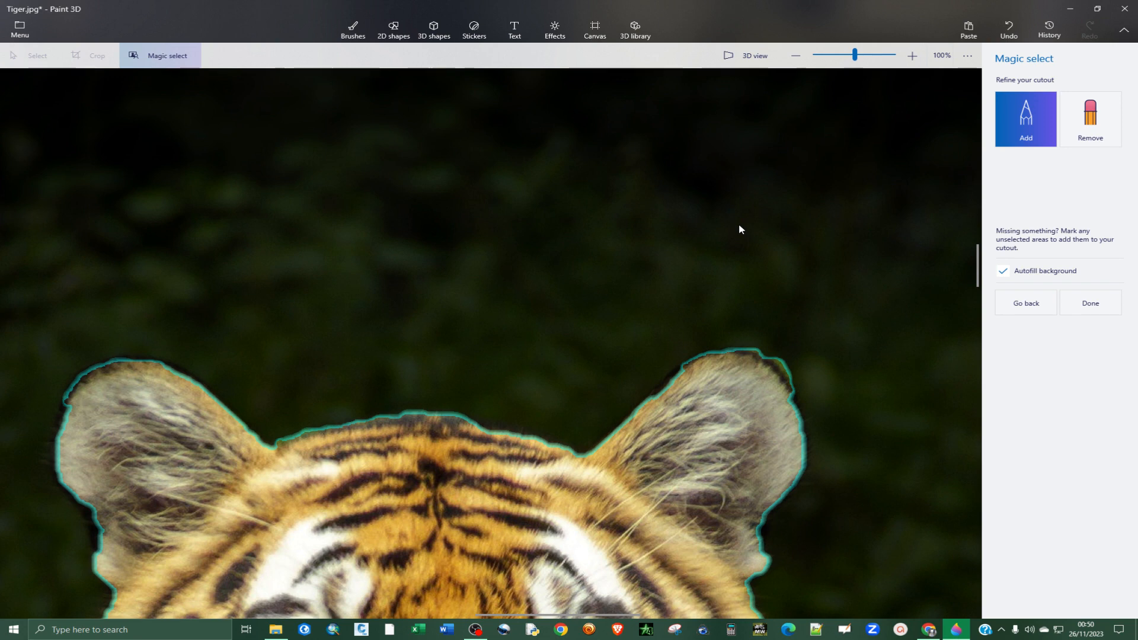
scroll(738, 229, "down", 3)
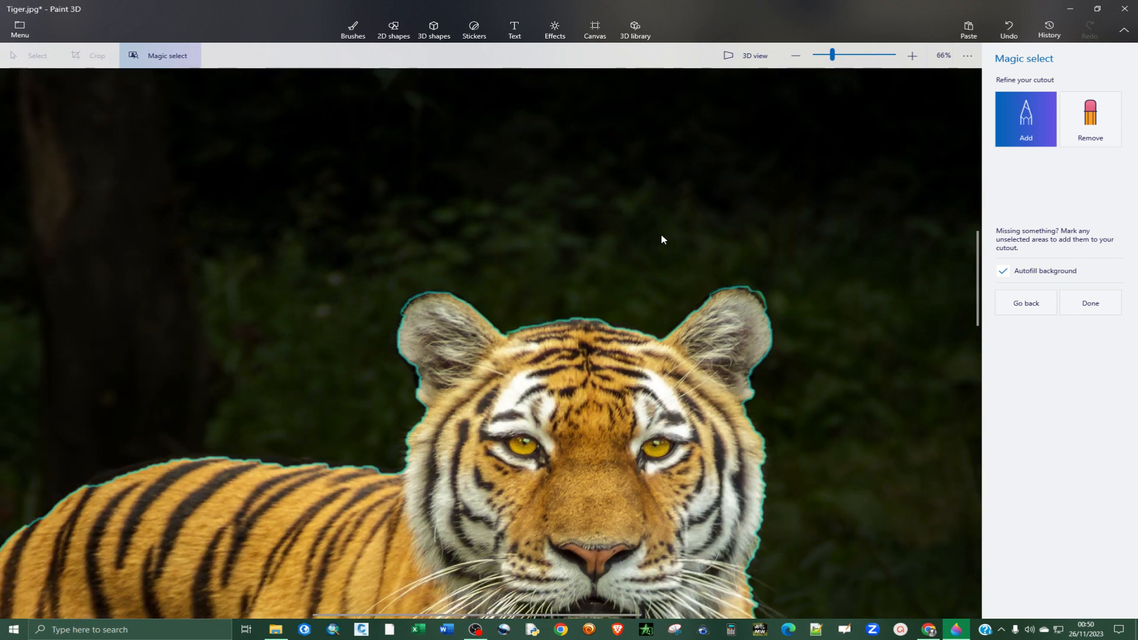
scroll(662, 238, "down", 5)
scroll(303, 313, "up", 1)
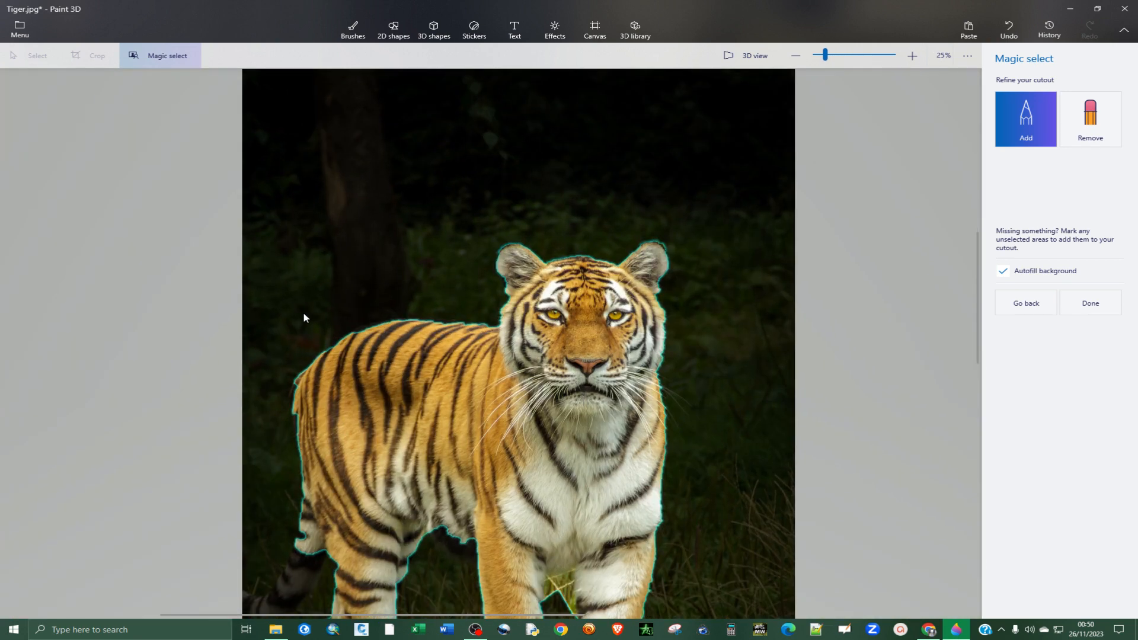
scroll(303, 318, "up", 5)
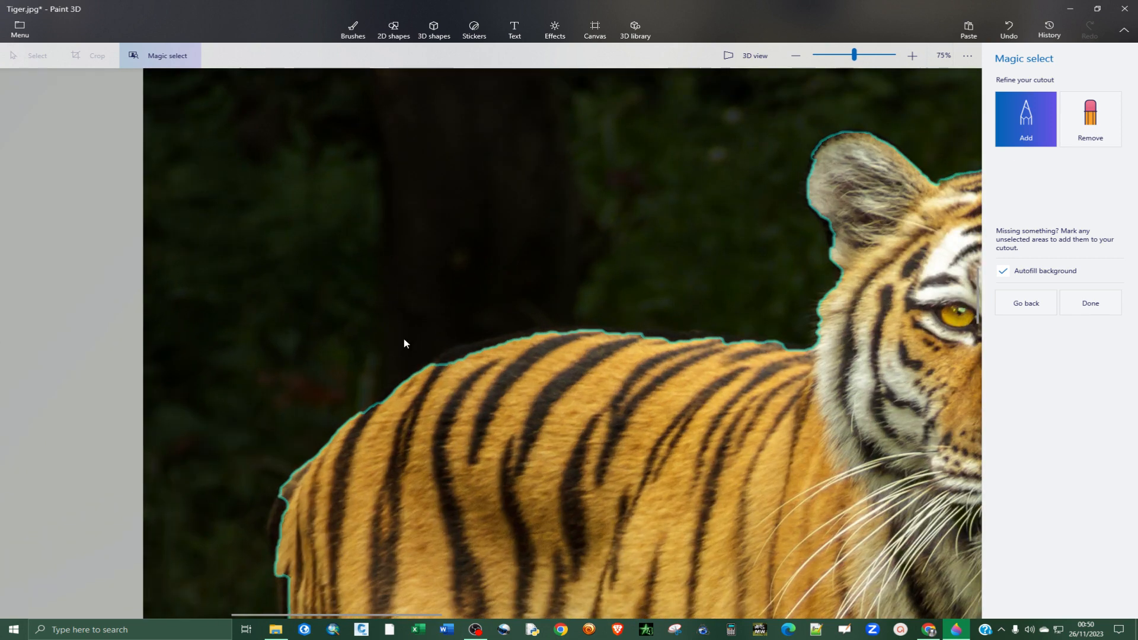
scroll(403, 343, "up", 1)
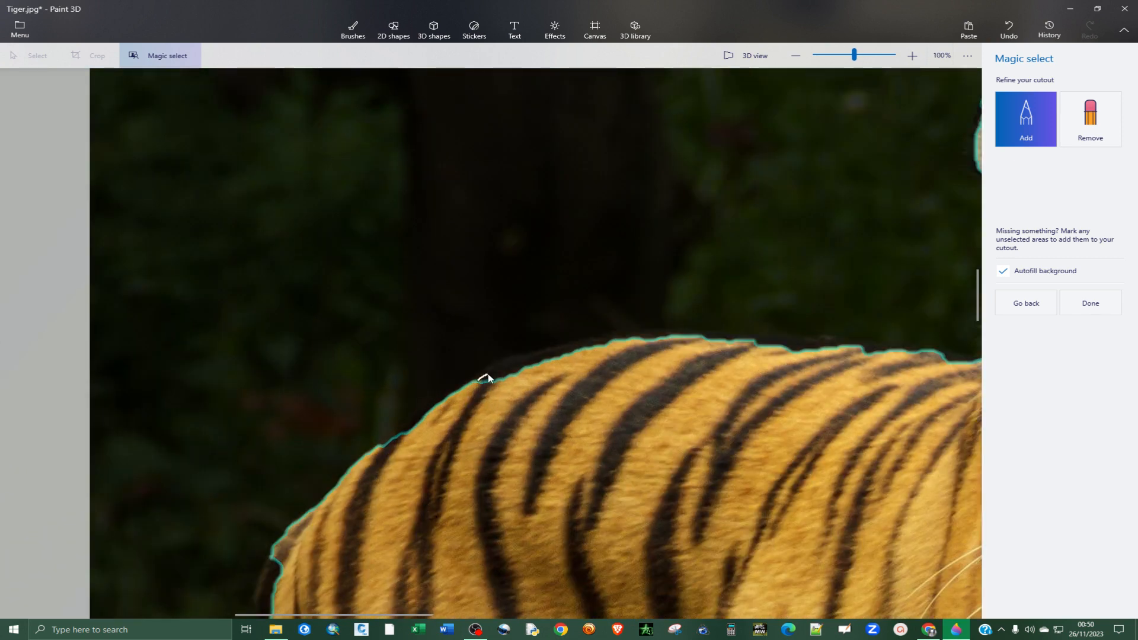
left_click_drag(506, 366, 676, 332)
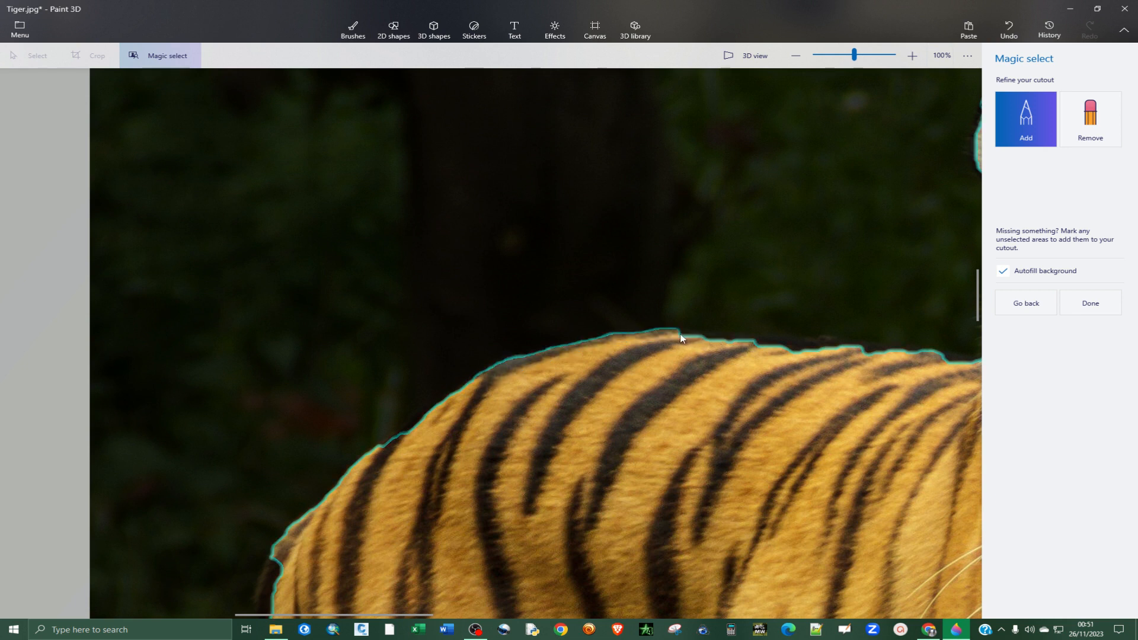
left_click_drag(681, 334, 970, 363)
- Remove the two surplus background patches above the tiger's back and next to its neck from the cutout
scroll(364, 297, "down", 3)
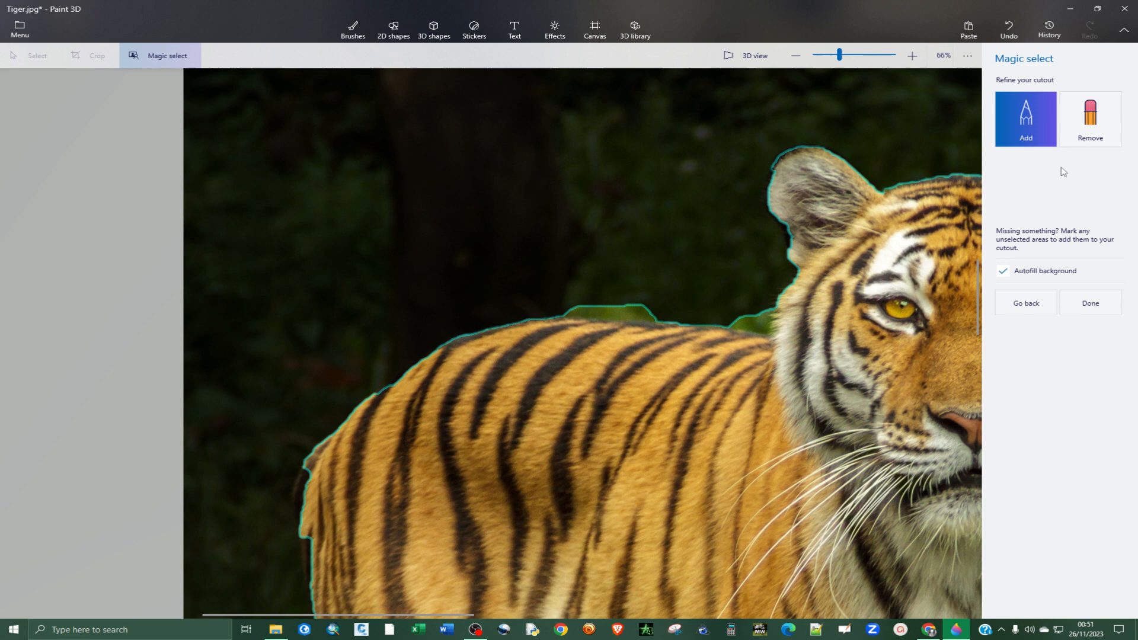
left_click(1091, 119)
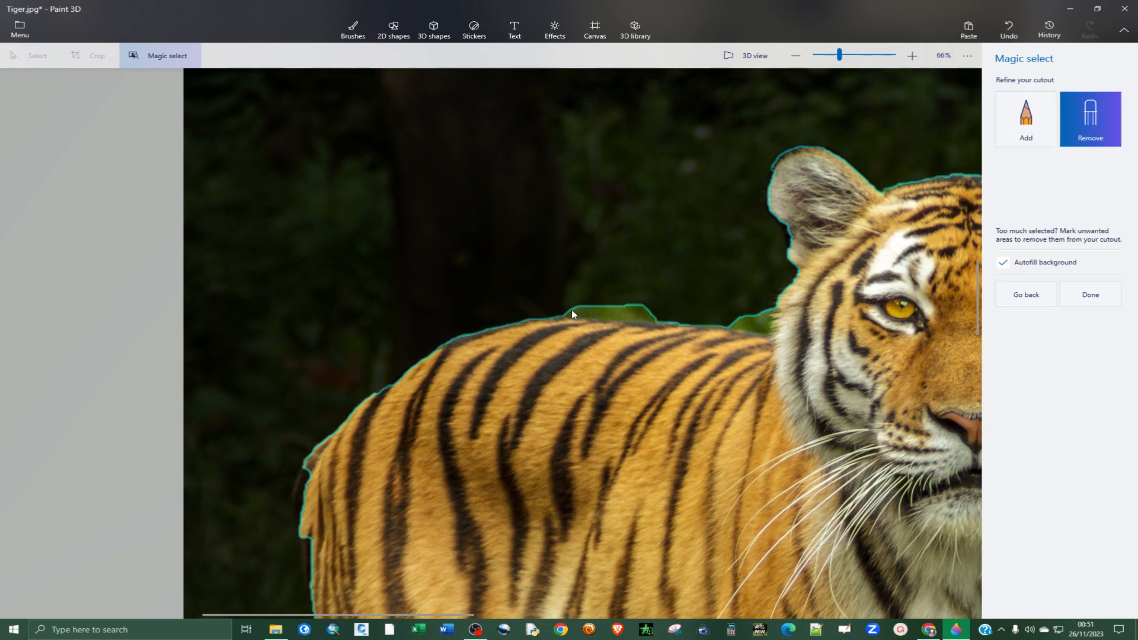
left_click_drag(572, 309, 647, 311)
left_click(746, 320)
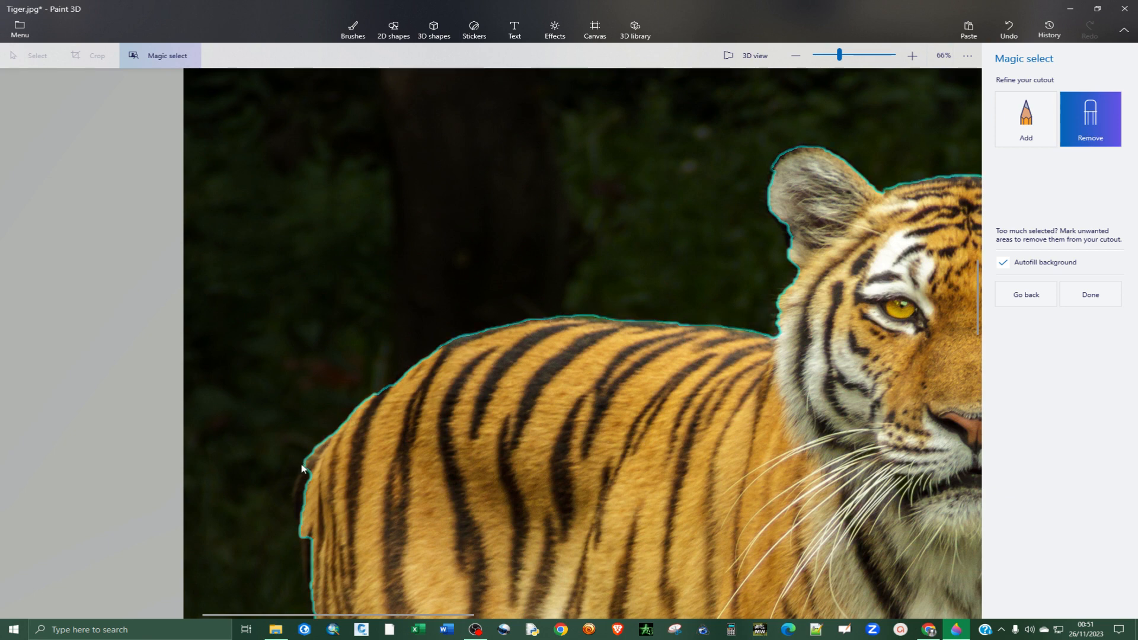
- Add the missing dark edge of the tiger's rump to the cutout
left_click(1026, 119)
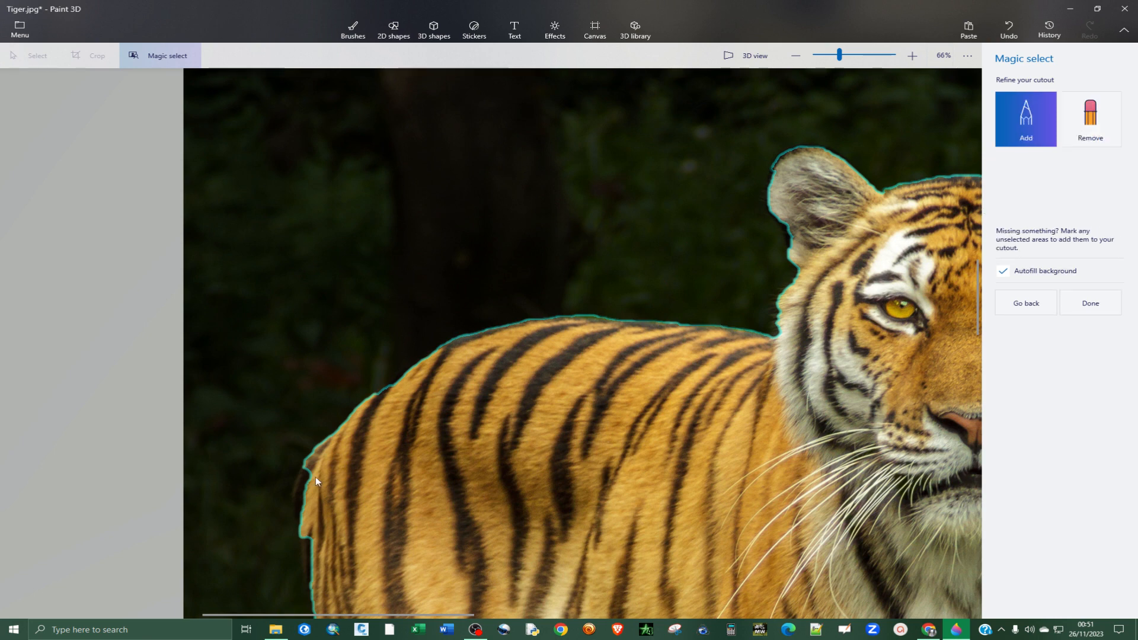
left_click_drag(307, 473, 300, 520)
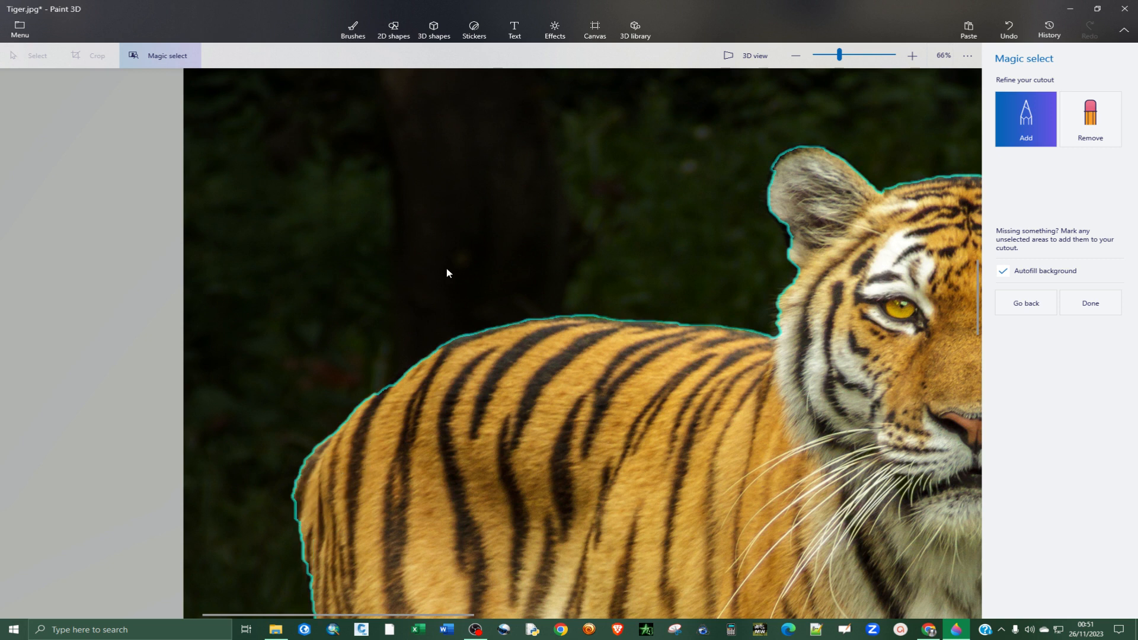
scroll(444, 240, "up", 1)
scroll(443, 241, "down", 1)
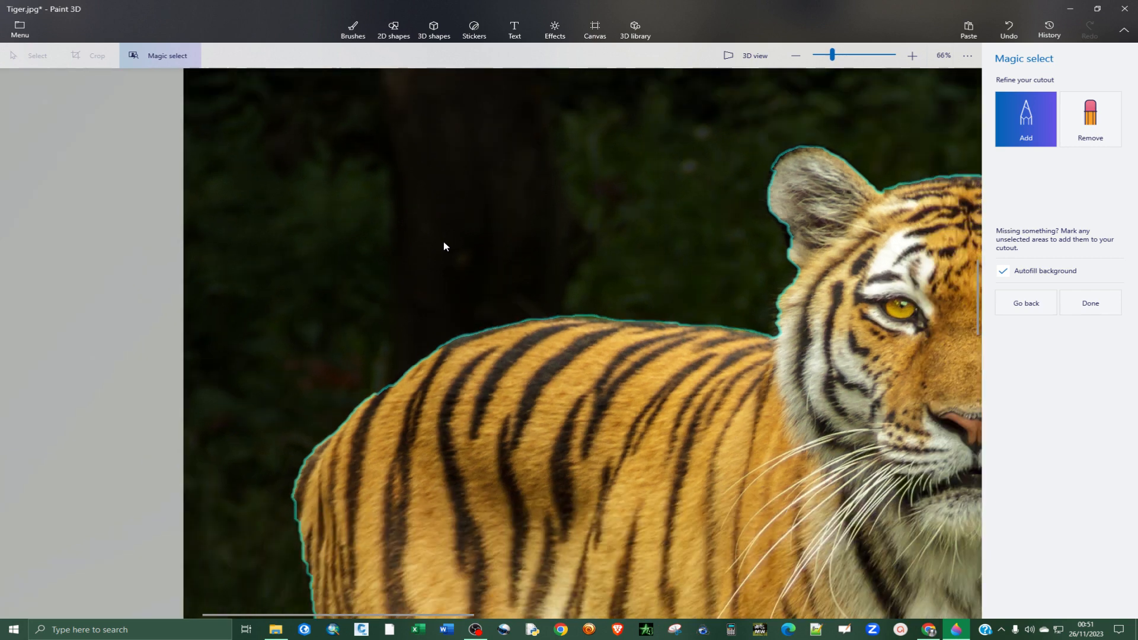
- Add the tiger's missing tail to the cutout, from its base to the image edge, including its upper and lower edges
scroll(443, 241, "down", 3)
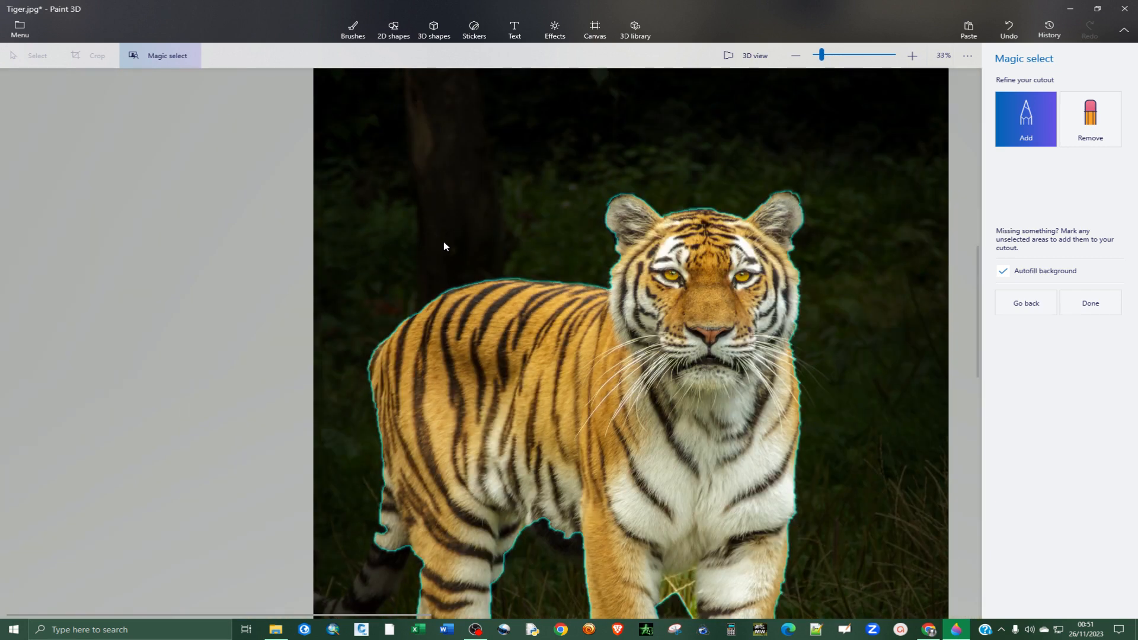
scroll(444, 242, "down", 3)
scroll(405, 397, "up", 3)
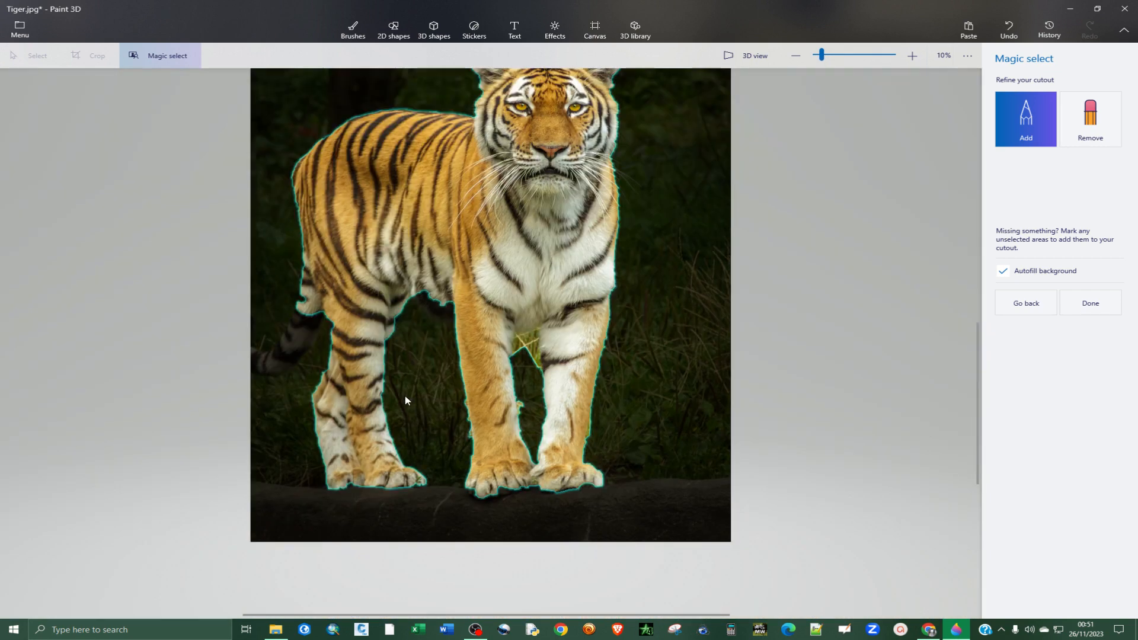
scroll(250, 327, "up", 3)
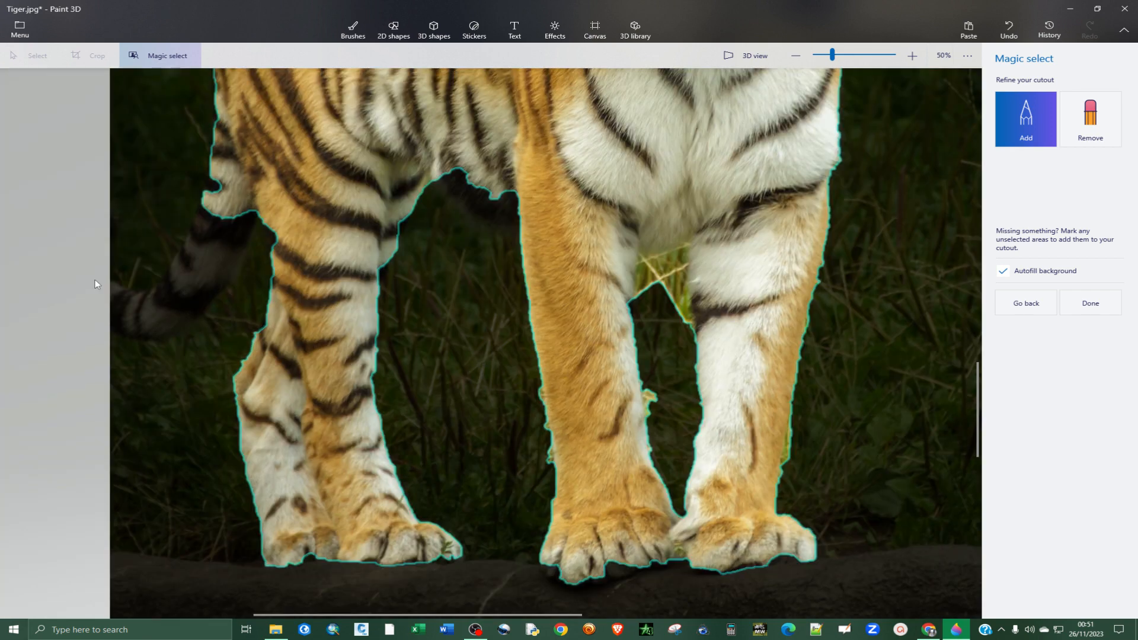
scroll(95, 279, "up", 1)
scroll(244, 225, "up", 1)
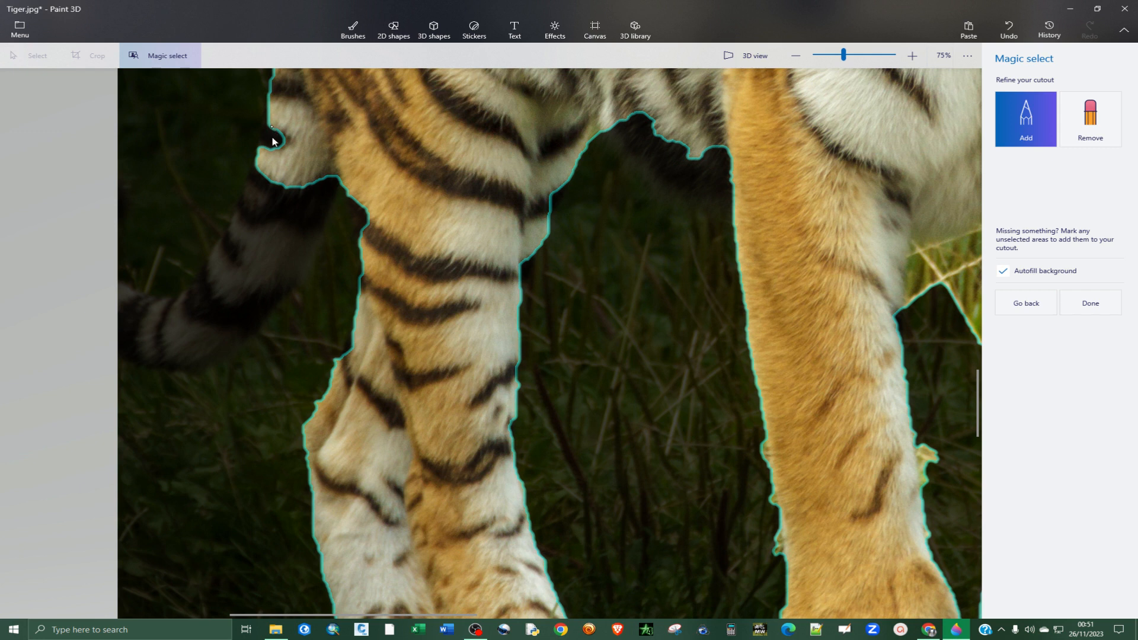
mouse_move(271, 126)
left_mouse_down()
mouse_move(254, 258)
mouse_move(215, 308)
mouse_move(175, 323)
mouse_move(117, 320)
left_mouse_up()
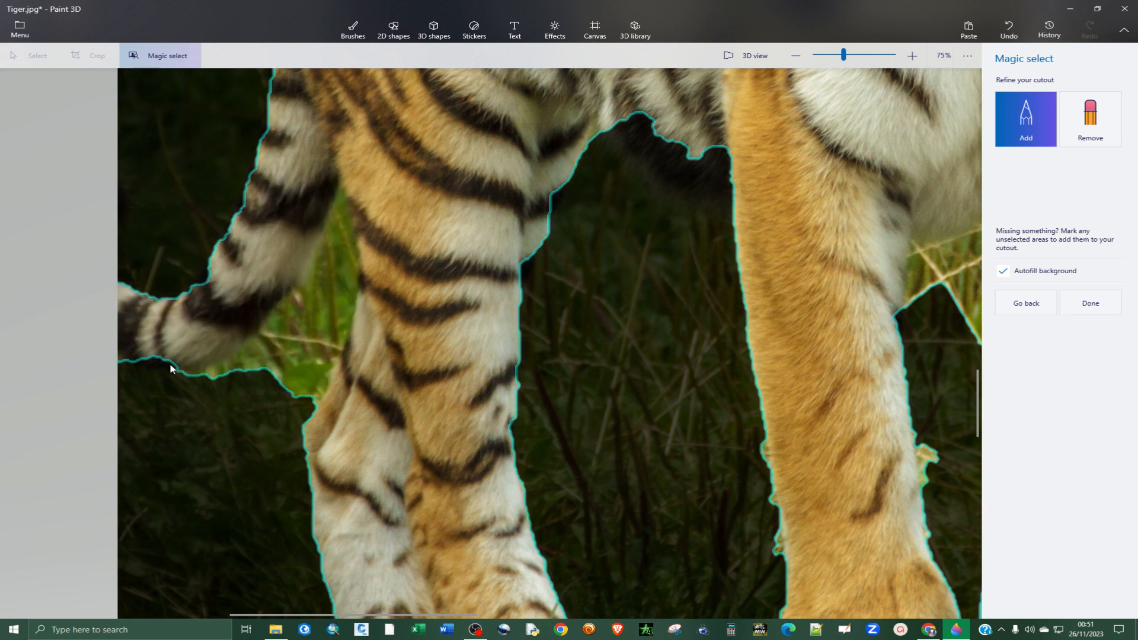
left_click_drag(174, 366, 139, 360)
left_click_drag(208, 270, 201, 288)
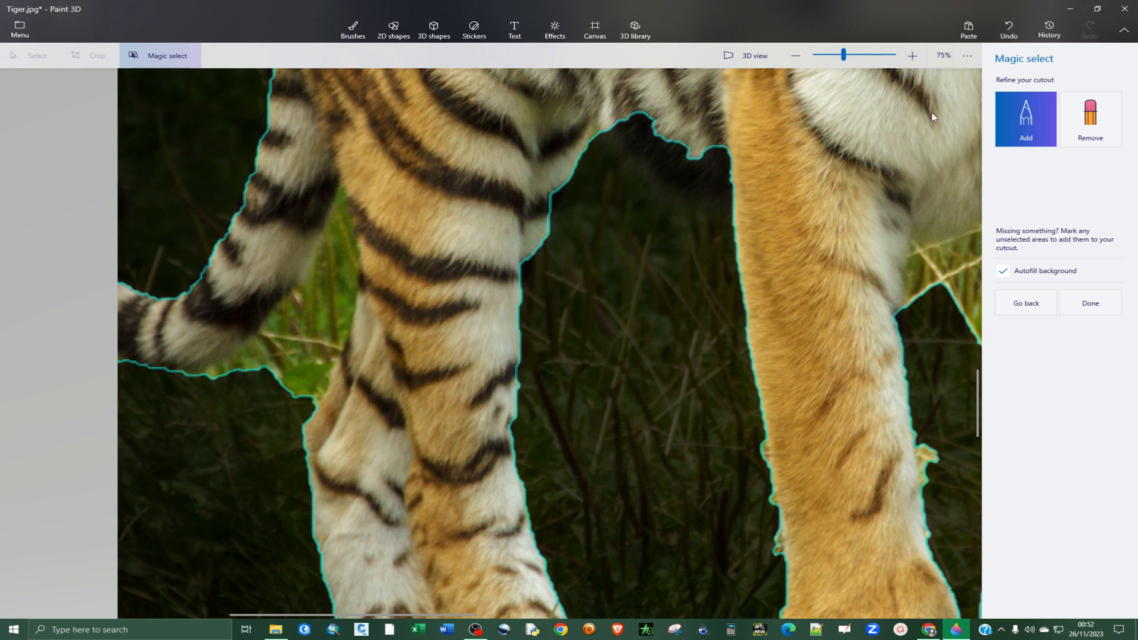
- Remove the surplus grass between the tail and hind leg from the cutout, and add the missing fur edge at the top of that leg
left_click(1084, 120)
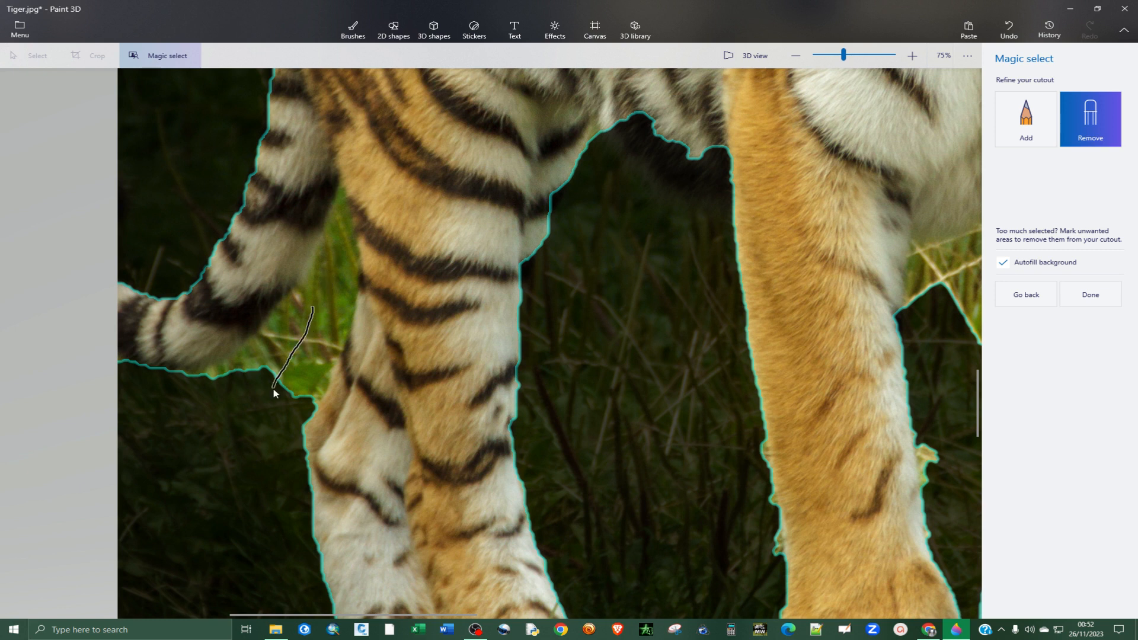
left_click_drag(273, 389, 271, 391)
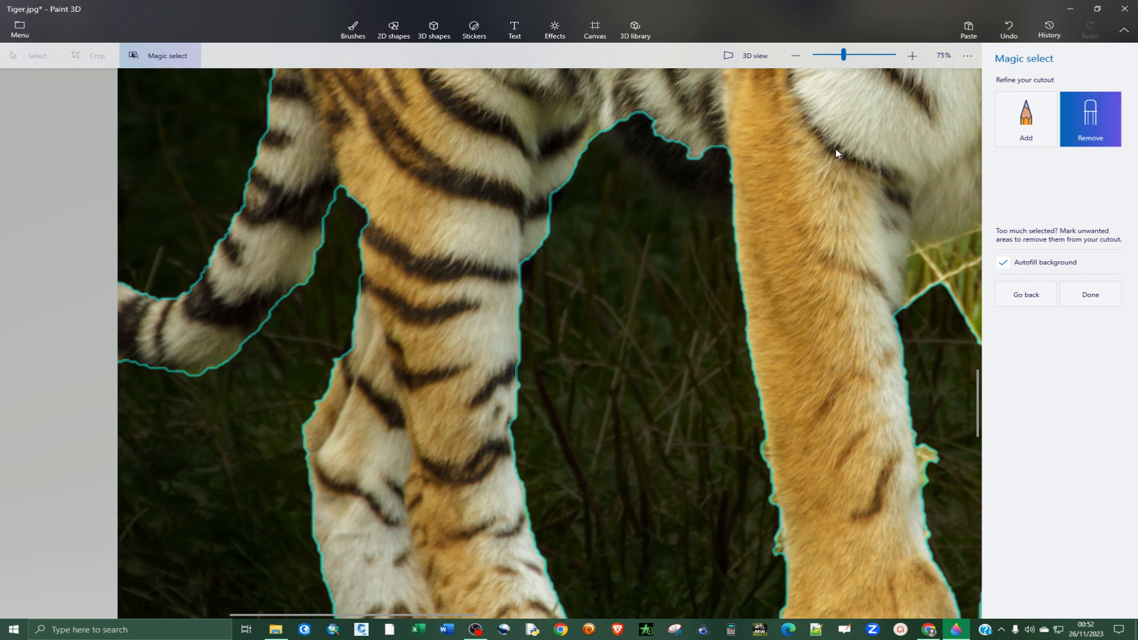
left_click(1039, 128)
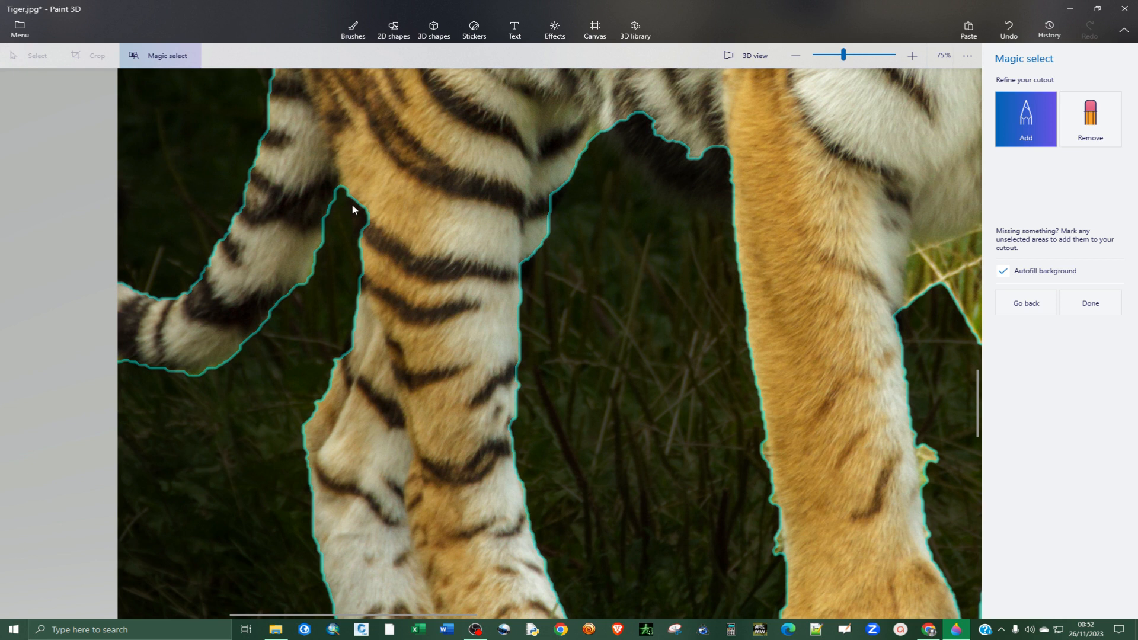
left_click_drag(359, 204, 365, 219)
scroll(312, 194, "up", 1)
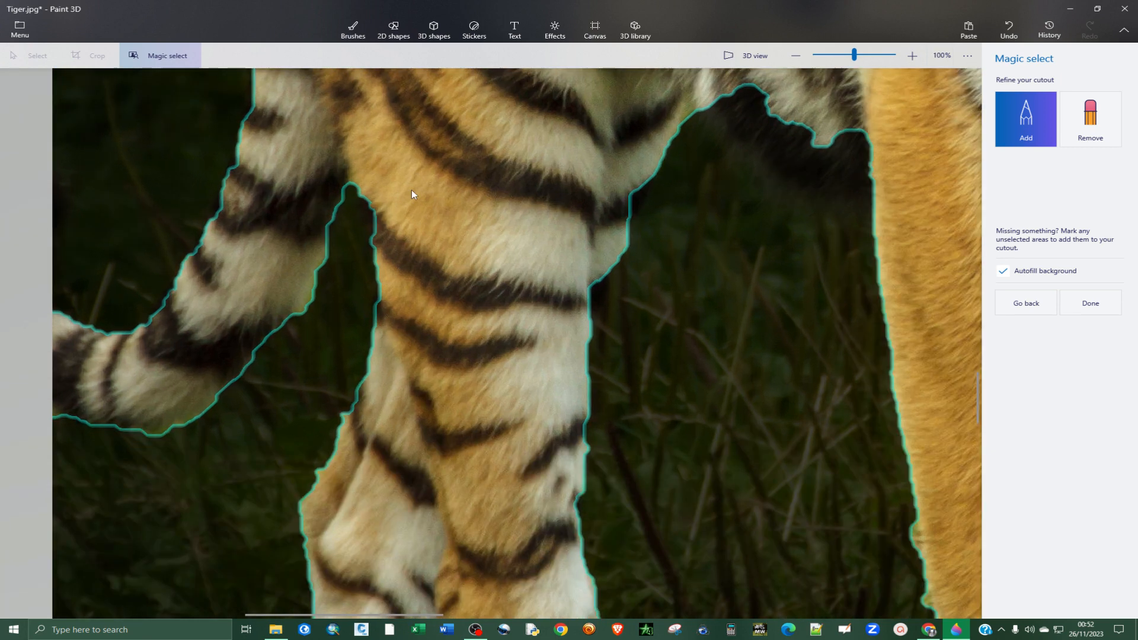
- Add the missing dark belly fur between the hind leg and the front leg to the cutout
scroll(233, 255, "down", 3)
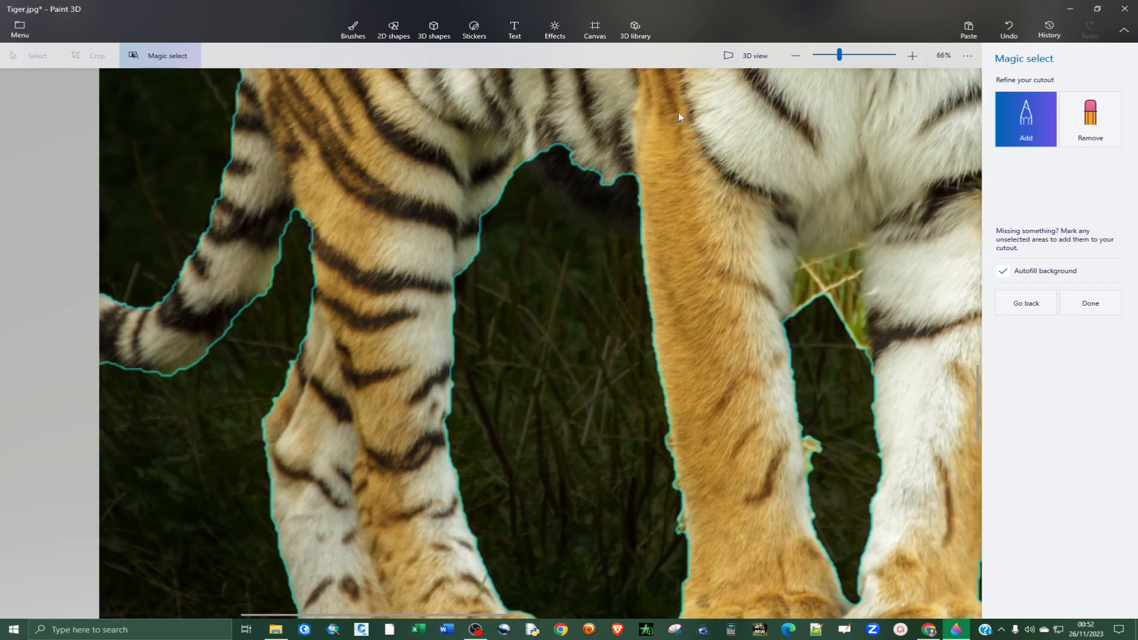
scroll(678, 116, "down", 3)
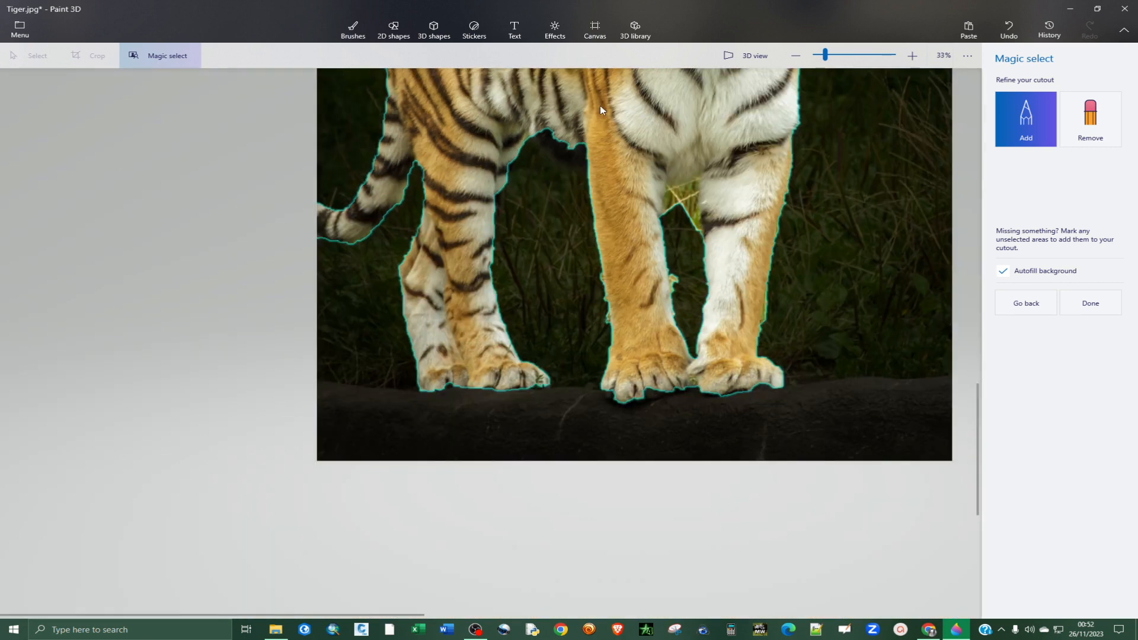
scroll(587, 102, "up", 4)
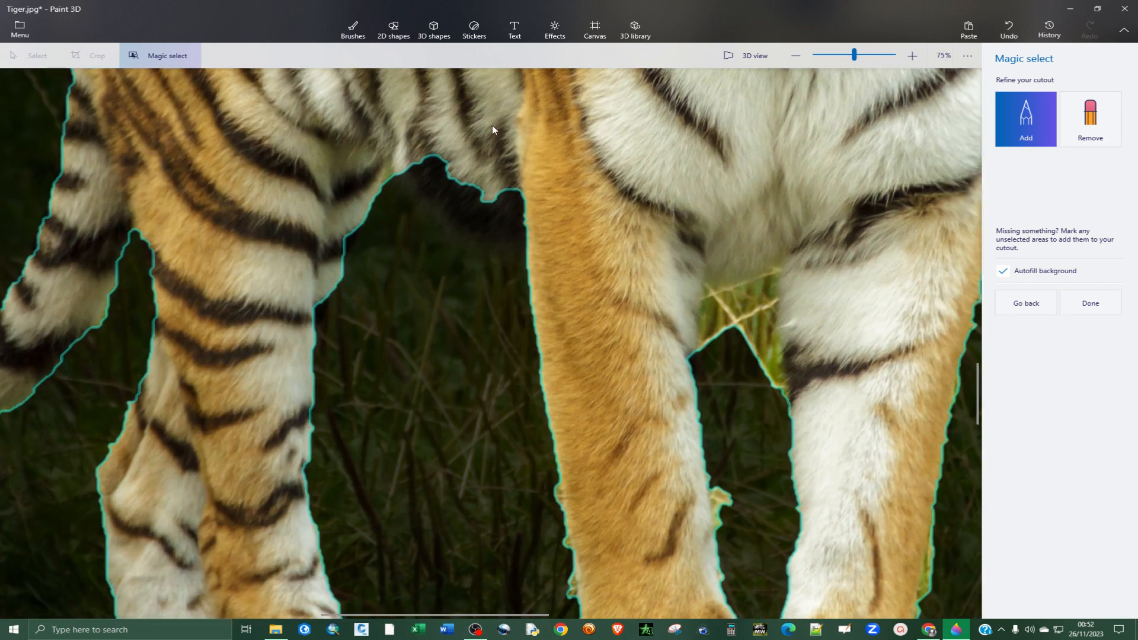
scroll(492, 129, "up", 1)
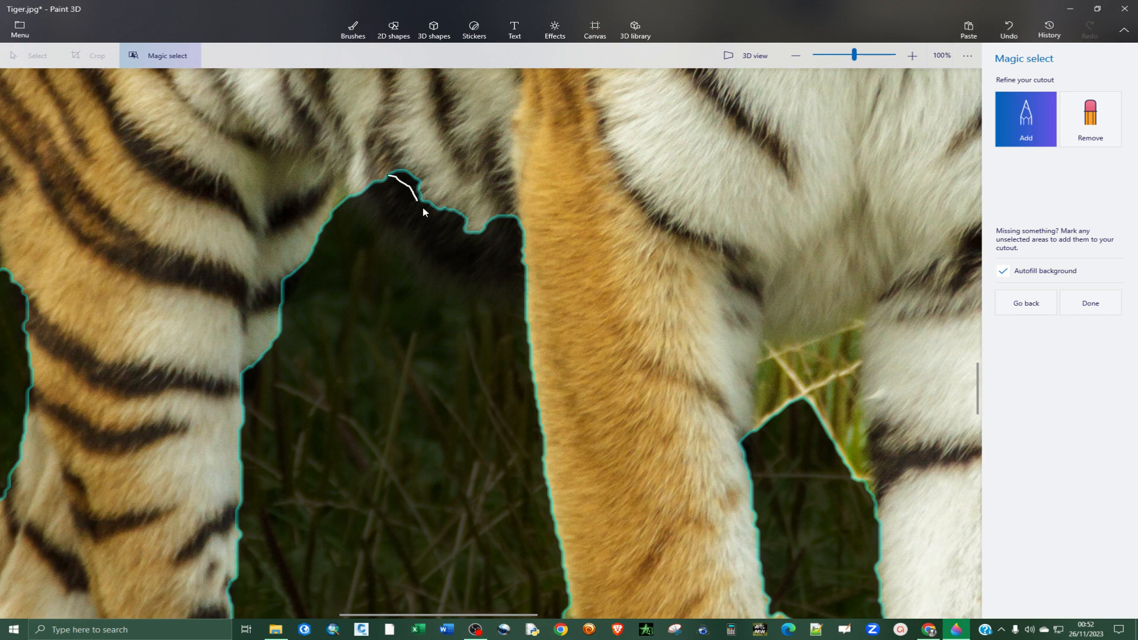
mouse_move(422, 210)
left_mouse_down()
mouse_move(475, 249)
mouse_move(525, 262)
left_mouse_up()
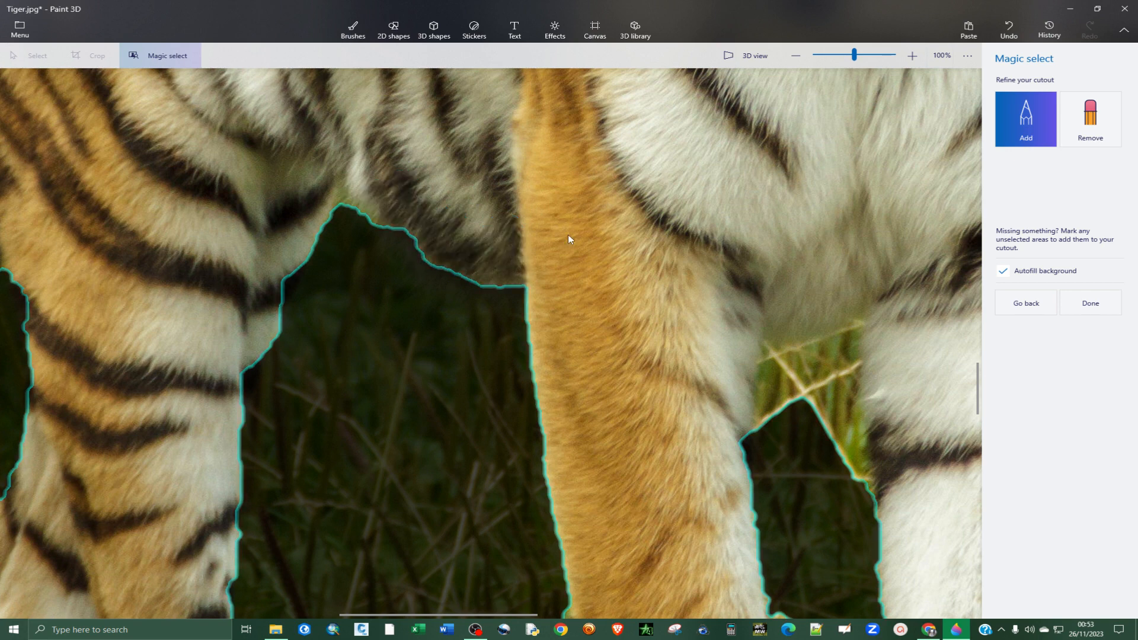
- Remove the surplus grass patch below the chest, between the tops of the two front legs, from the cutout
scroll(408, 217, "up", 3)
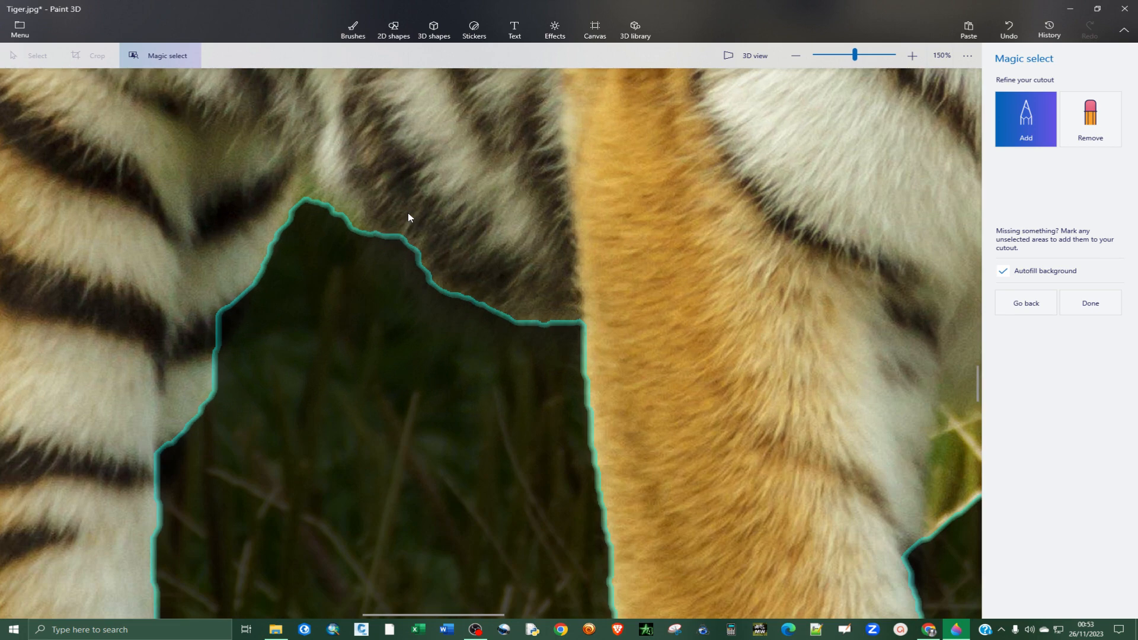
scroll(408, 217, "down", 4)
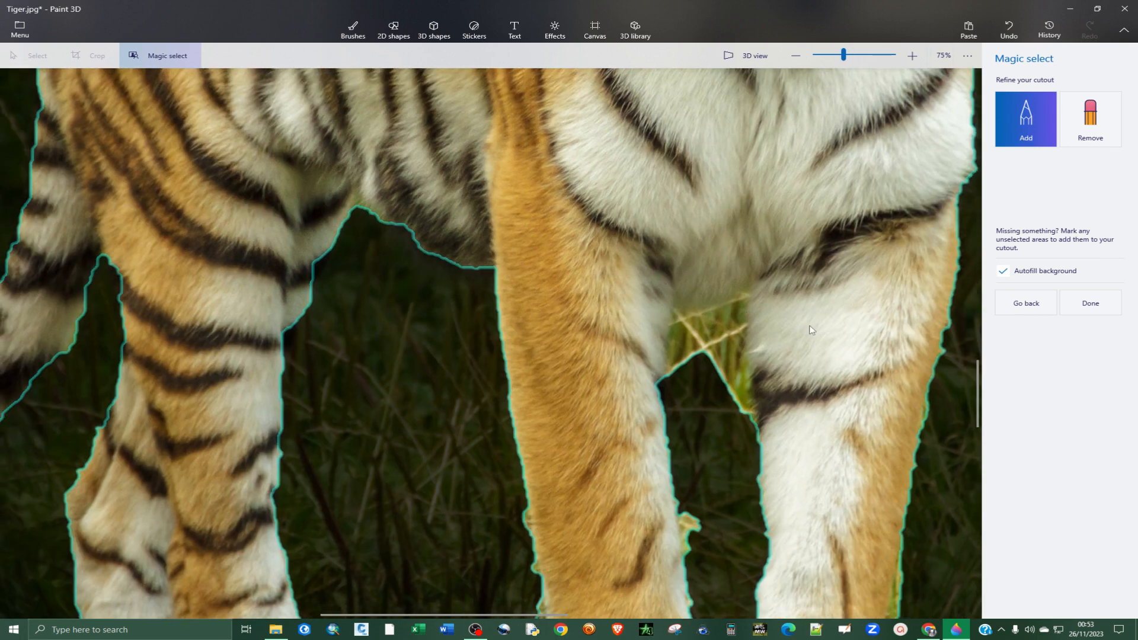
scroll(837, 338, "down", 2)
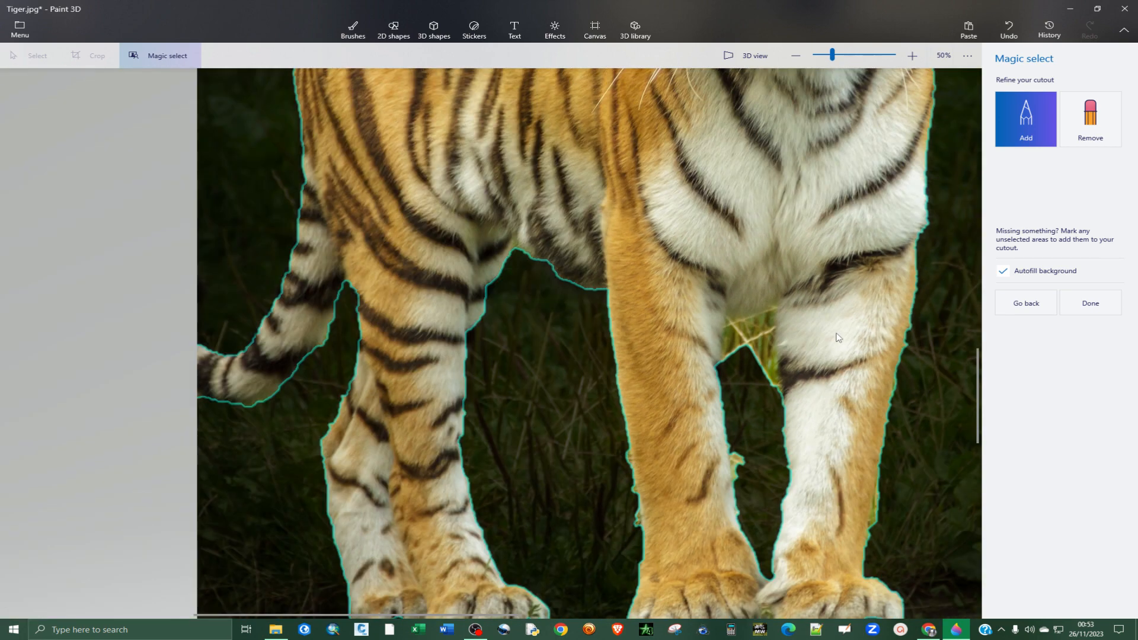
scroll(838, 337, "down", 1)
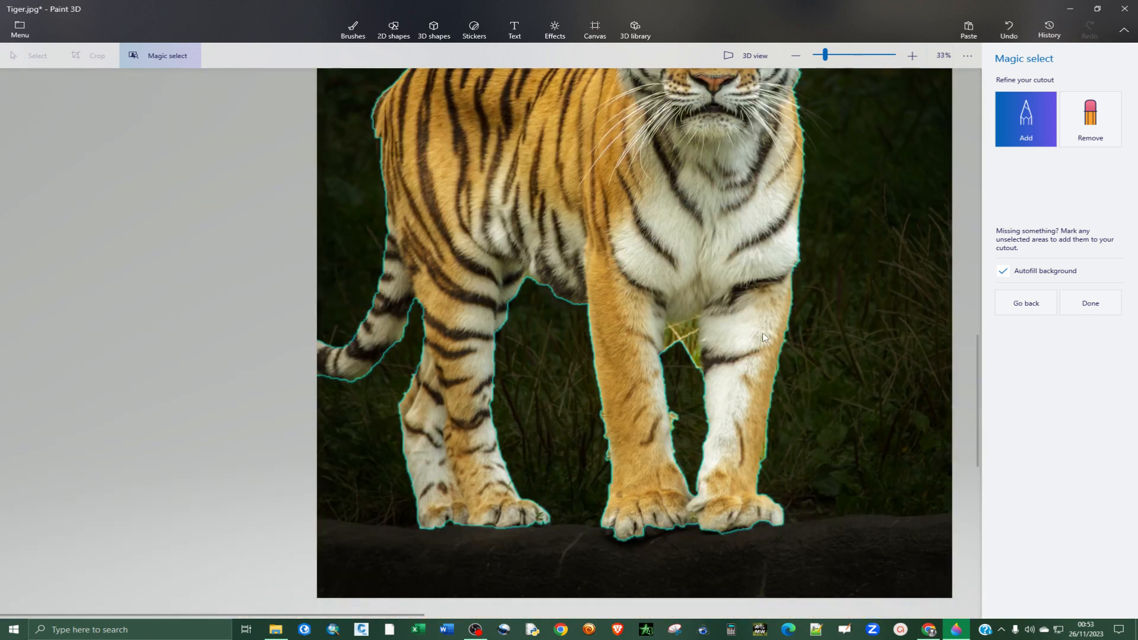
scroll(747, 339, "up", 3)
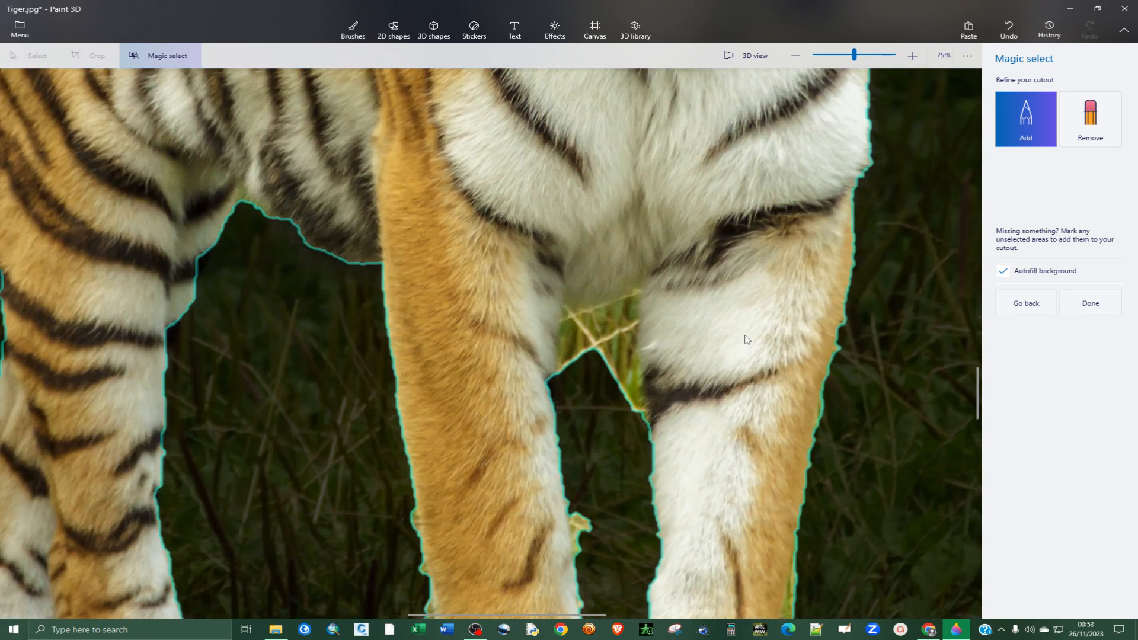
scroll(635, 341, "up", 2)
left_click(1084, 125)
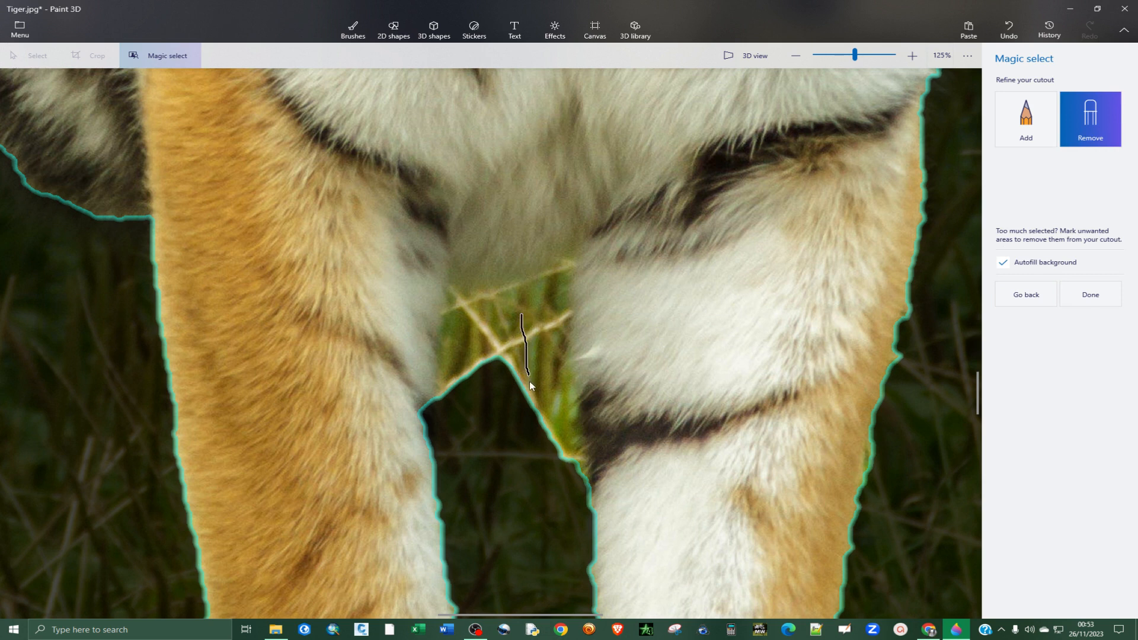
left_click_drag(529, 397, 529, 399)
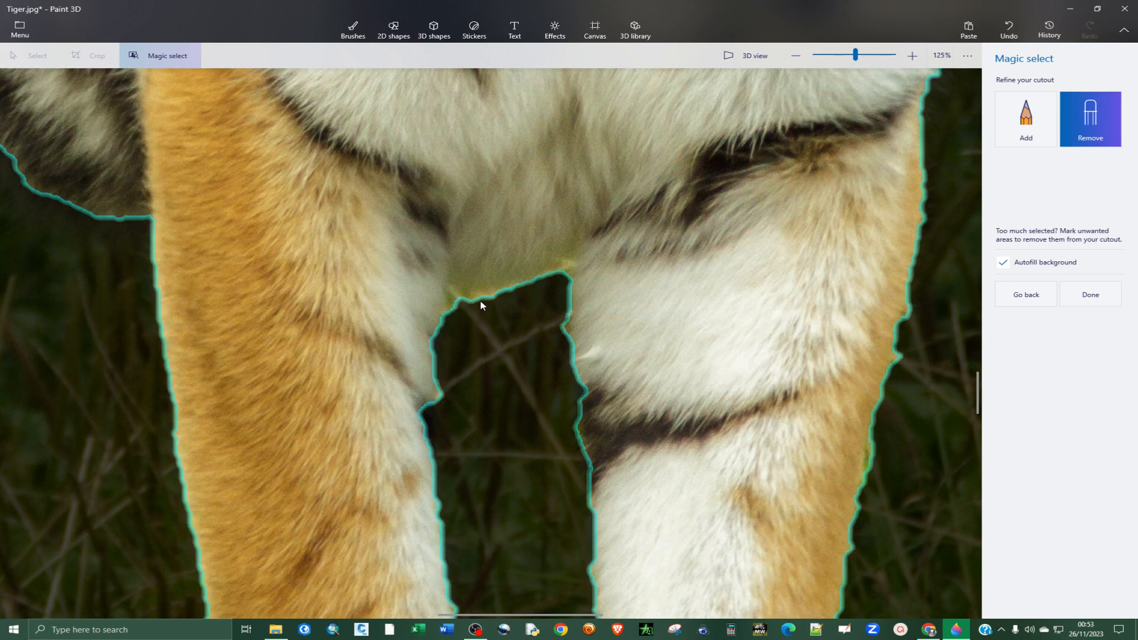
- Remove the small surplus grass patches along the inner and outer edges of the lower front legs from the cutout
scroll(480, 300, "down", 4)
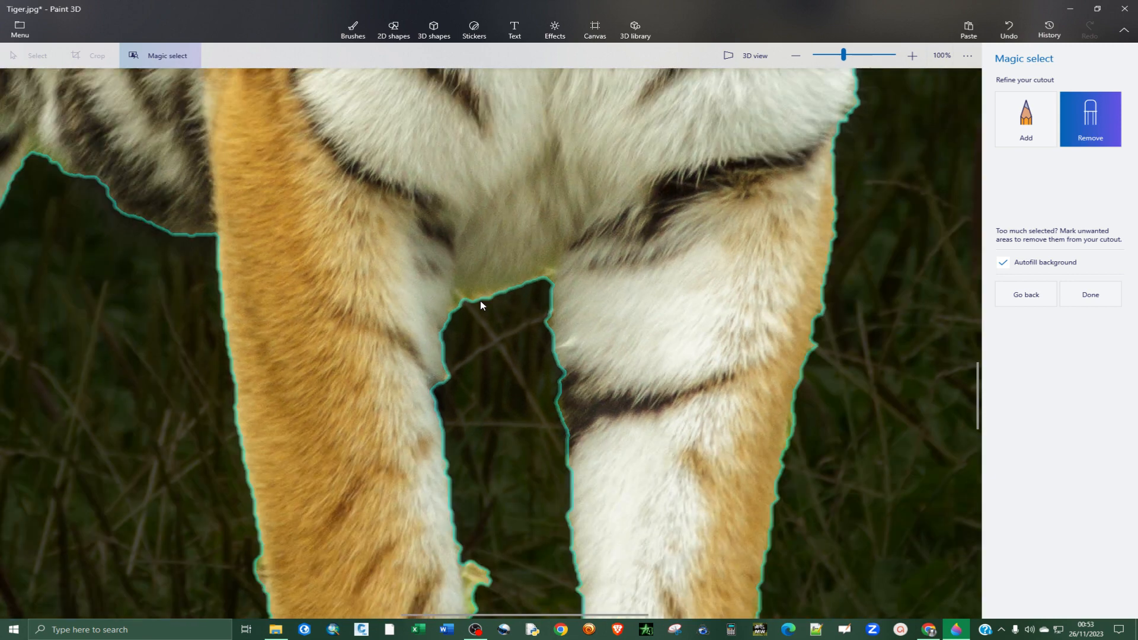
scroll(480, 300, "down", 1)
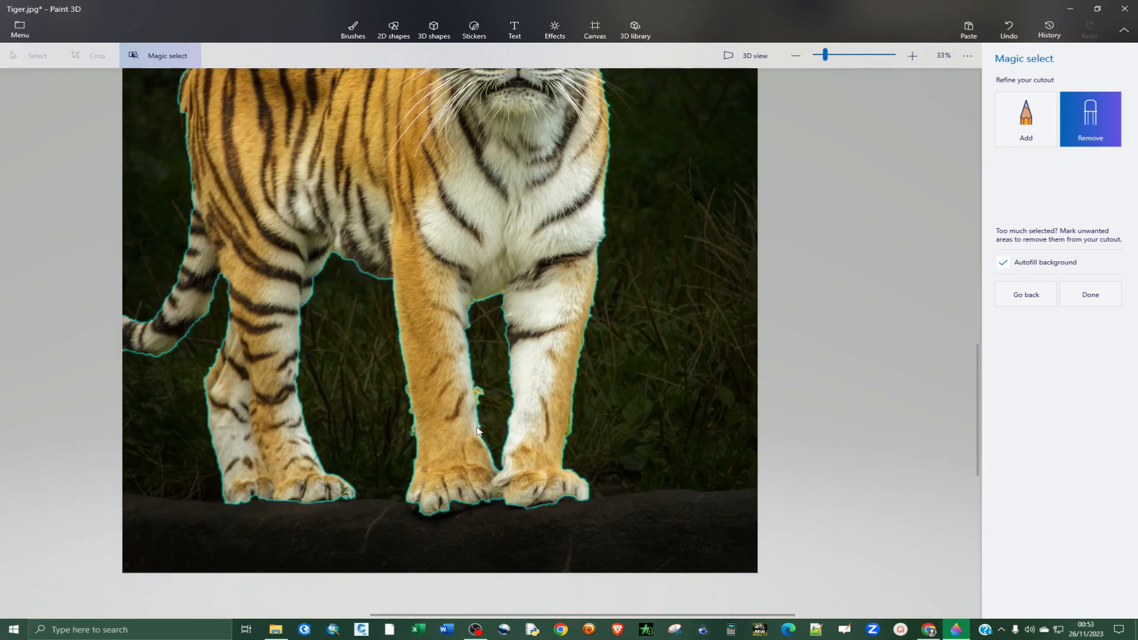
scroll(485, 421, "up", 1)
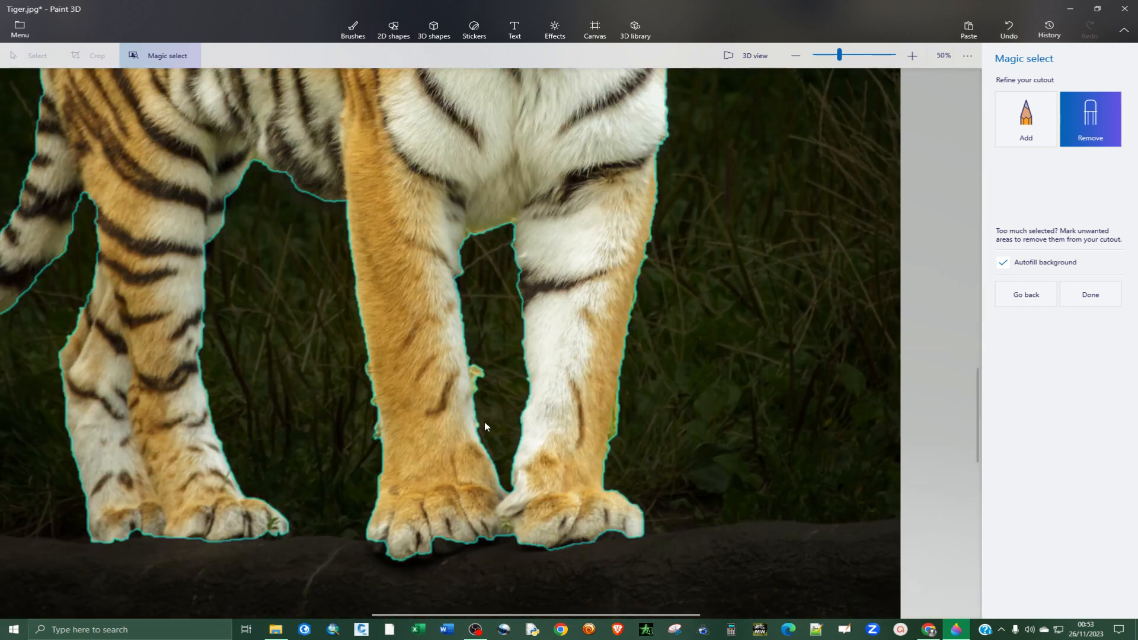
scroll(486, 363, "up", 4)
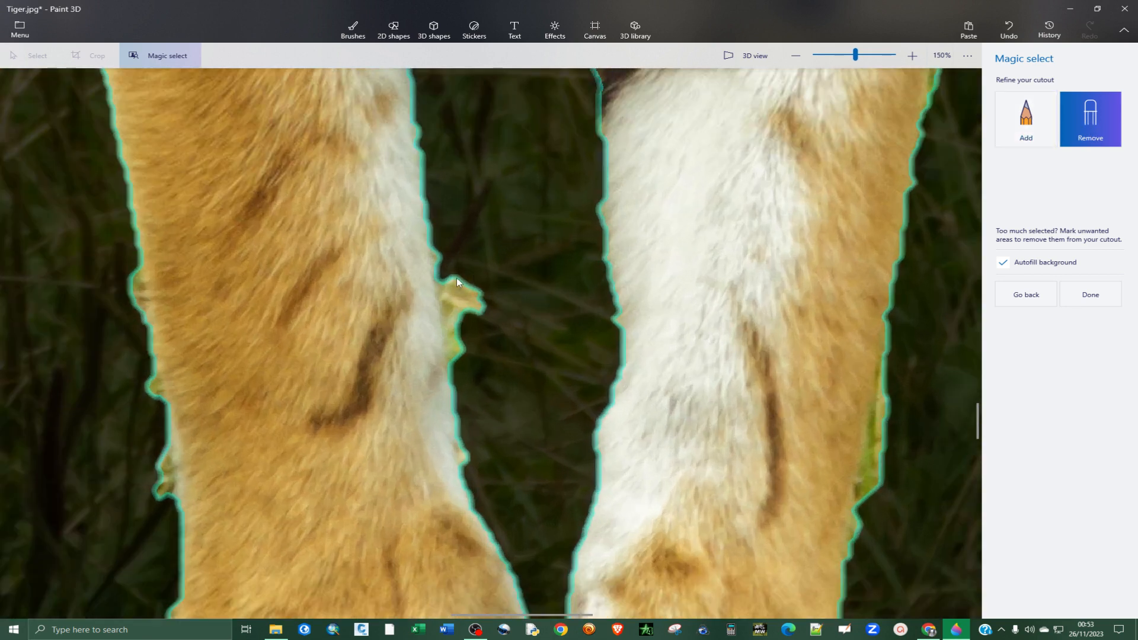
left_click_drag(455, 279, 469, 320)
left_click_drag(159, 471, 165, 499)
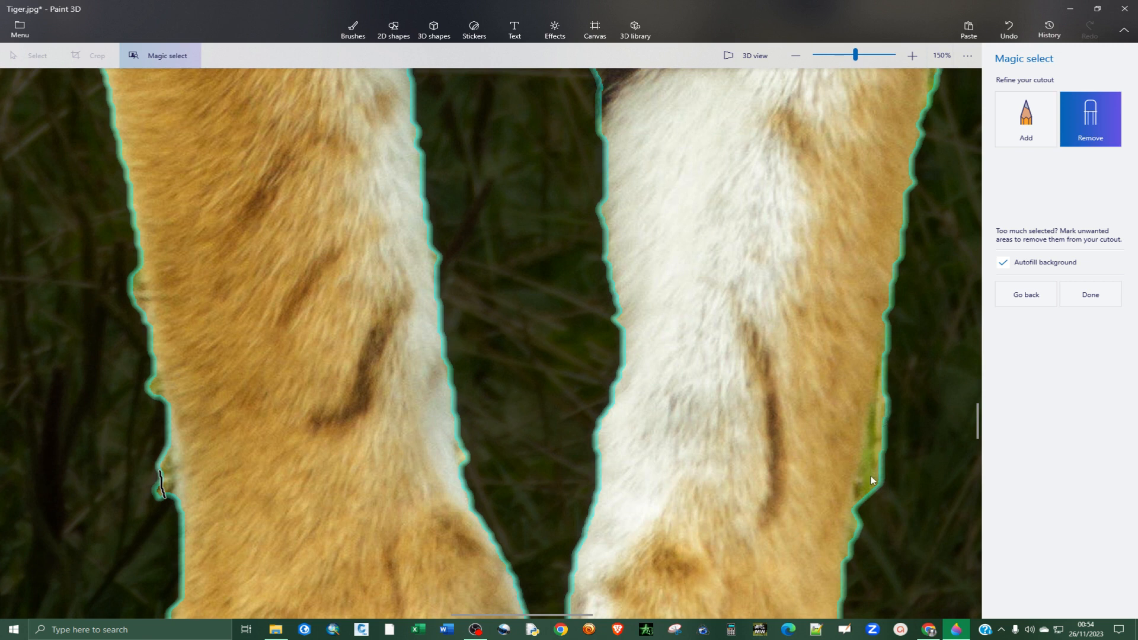
left_click_drag(871, 496, 887, 401)
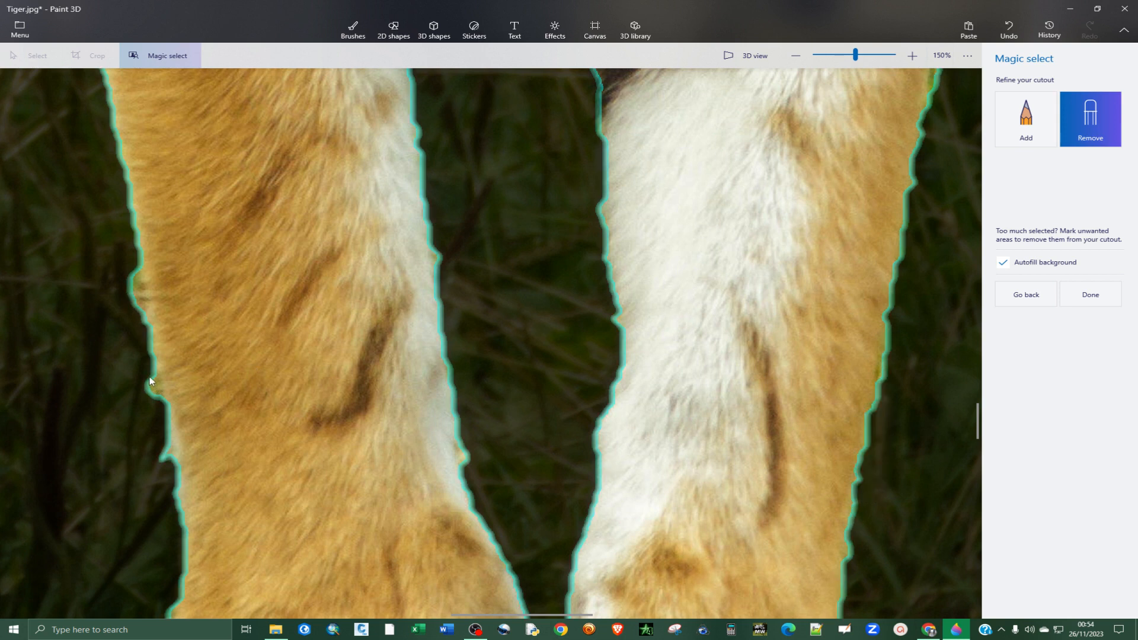
left_click_drag(148, 377, 156, 397)
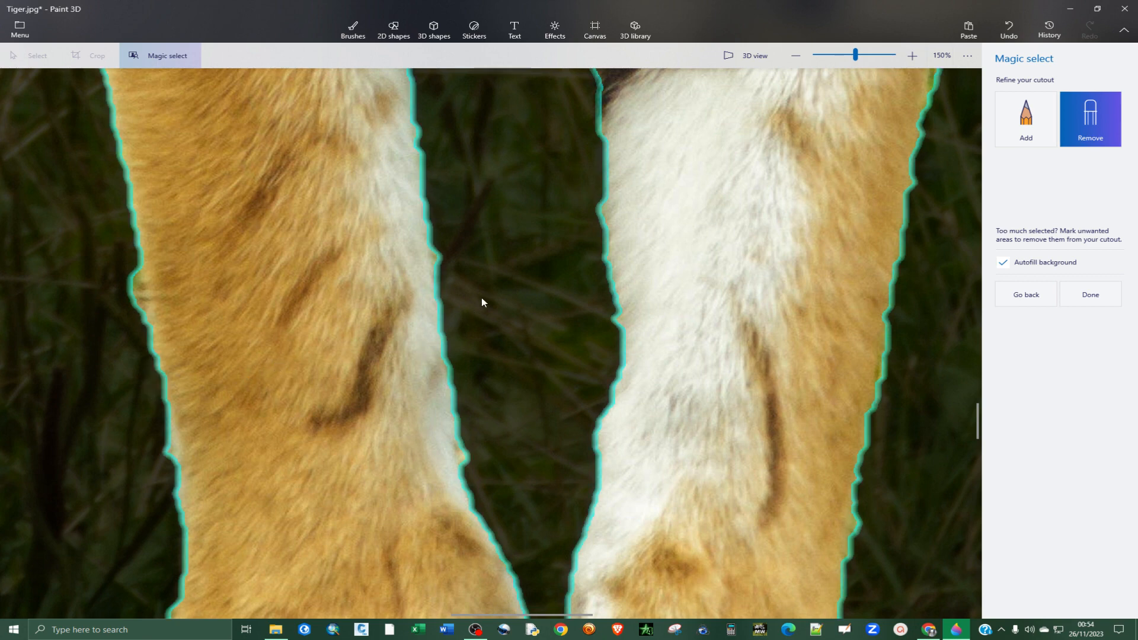
- Add the missing dark undersides of the toes to the cutout on the front paw nearer the hind legs
scroll(482, 302, "down", 4)
scroll(482, 302, "down", 1)
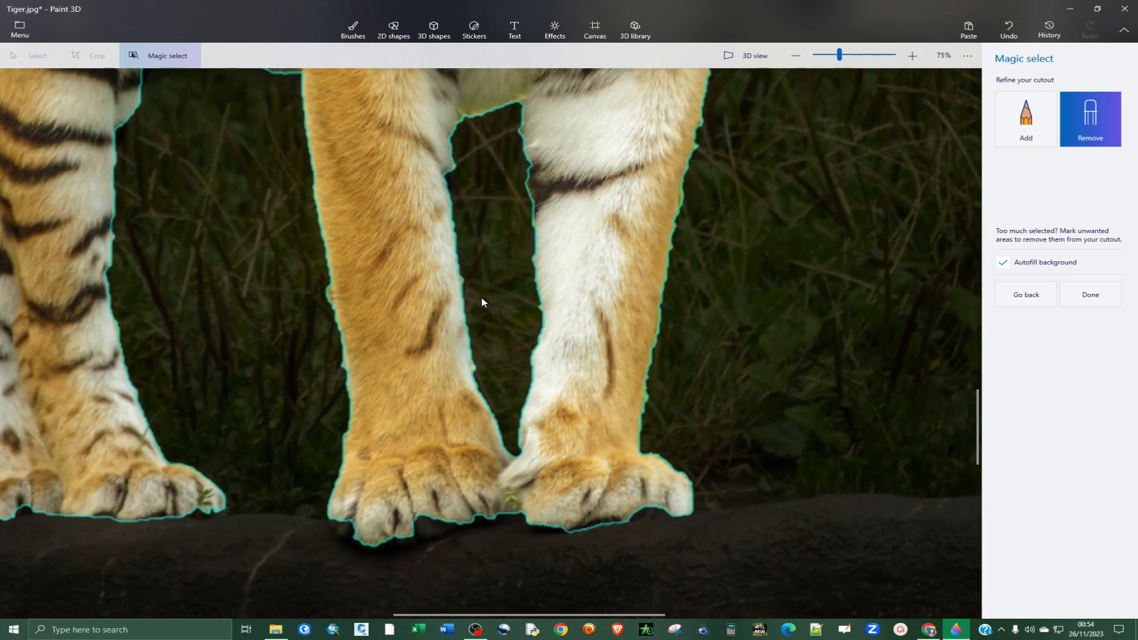
scroll(544, 486, "up", 1)
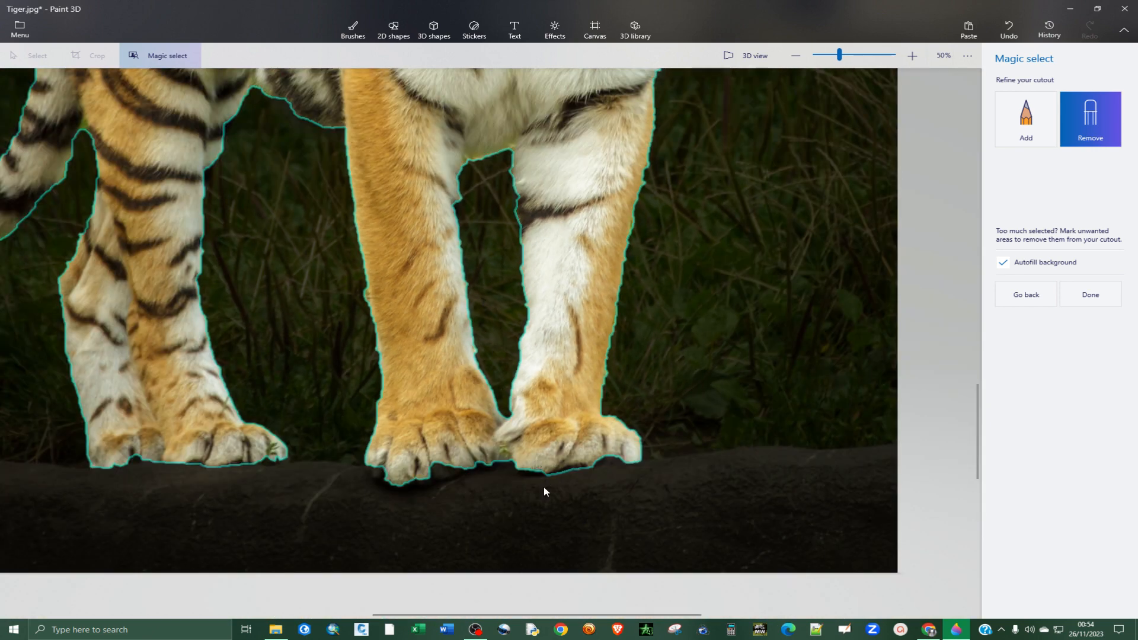
scroll(544, 490, "up", 2)
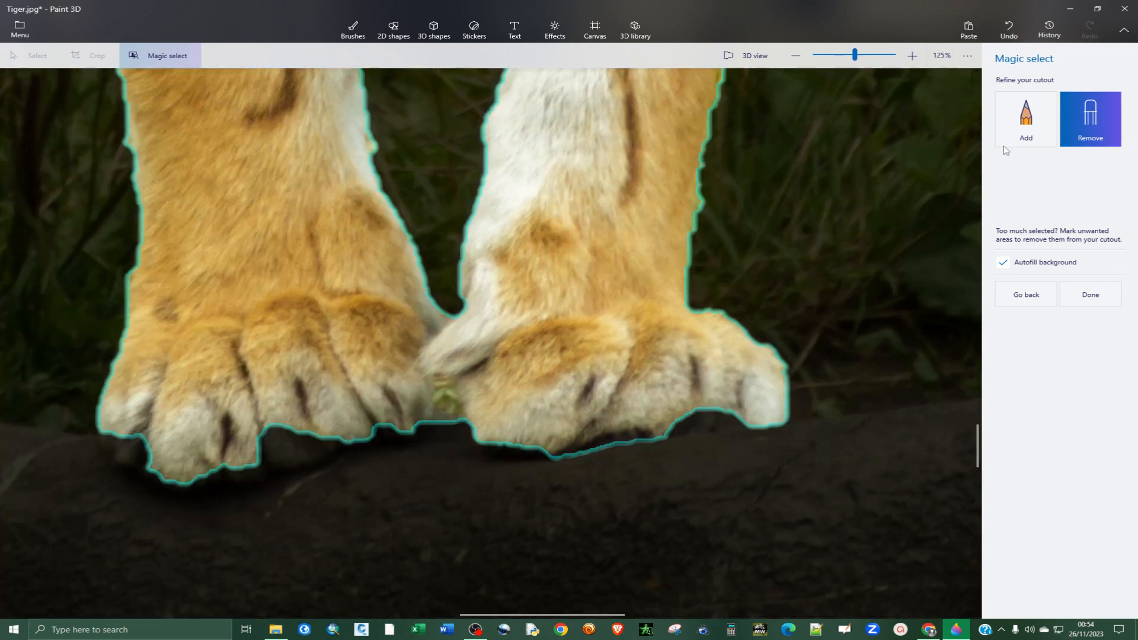
left_click(1025, 136)
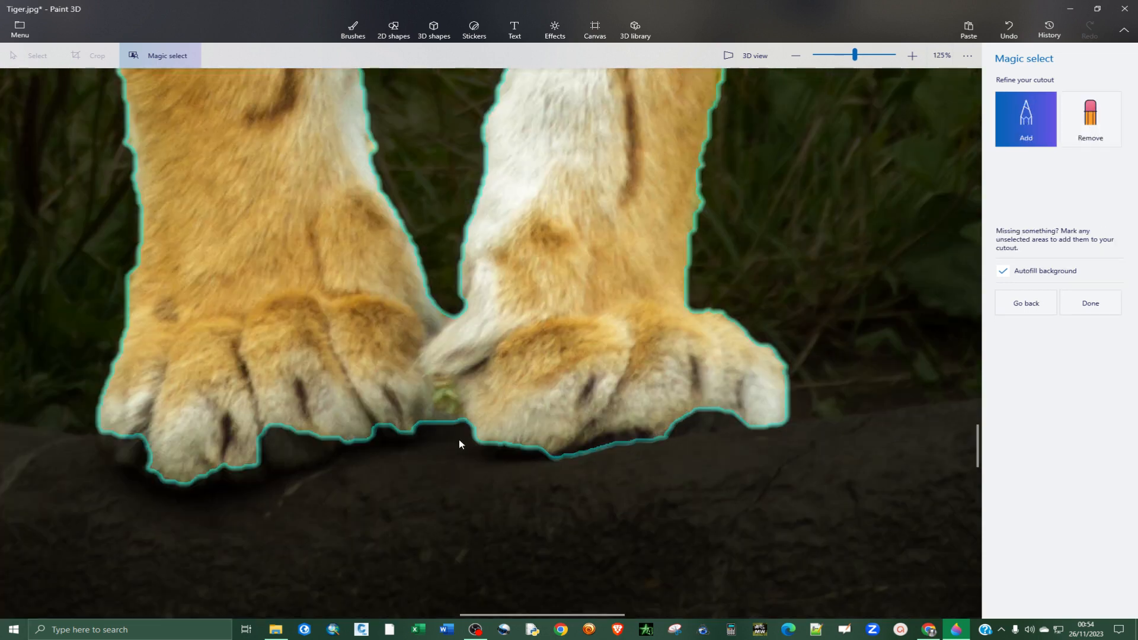
left_click_drag(264, 472, 307, 451)
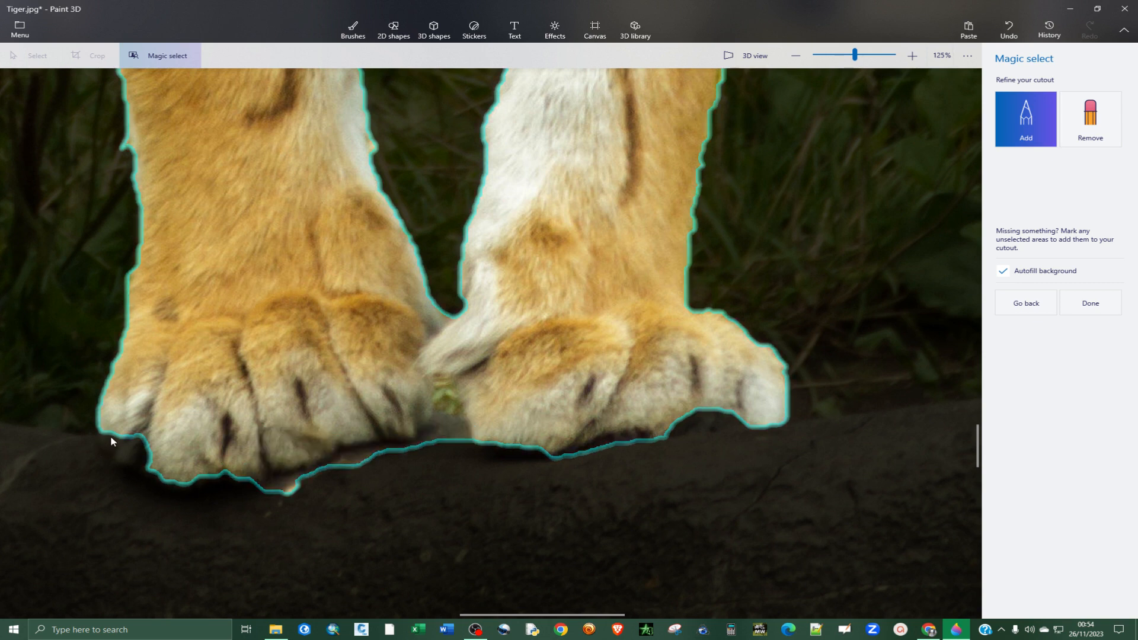
left_click_drag(121, 443, 147, 463)
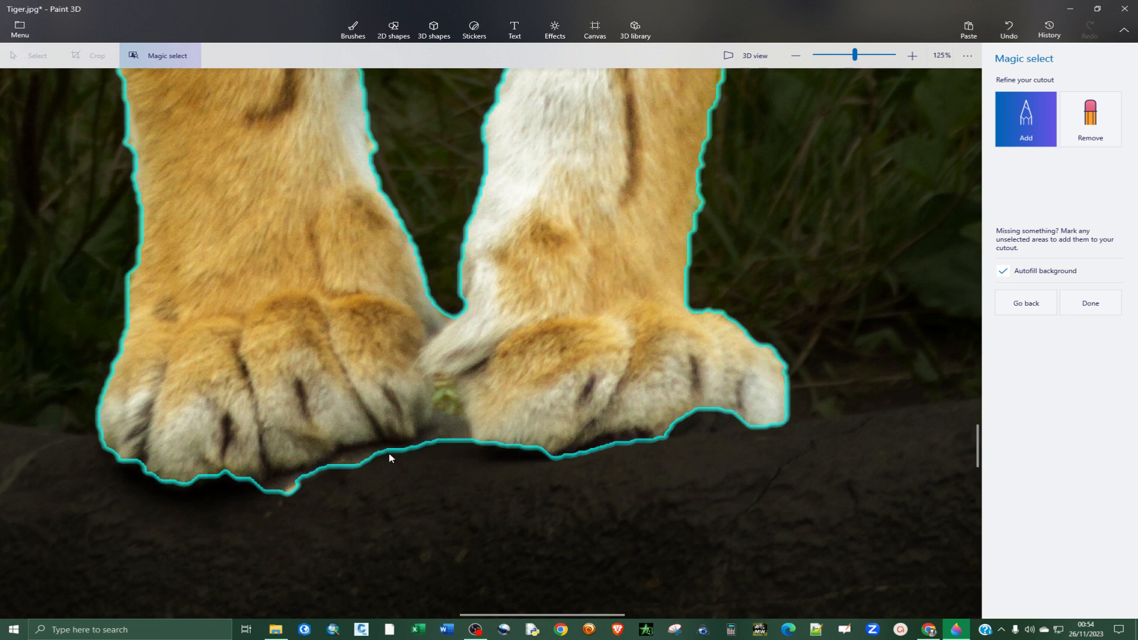
- Remove the surplus strip of rock between the two front paws from the cutout and accept the finished cutout
left_click(1091, 118)
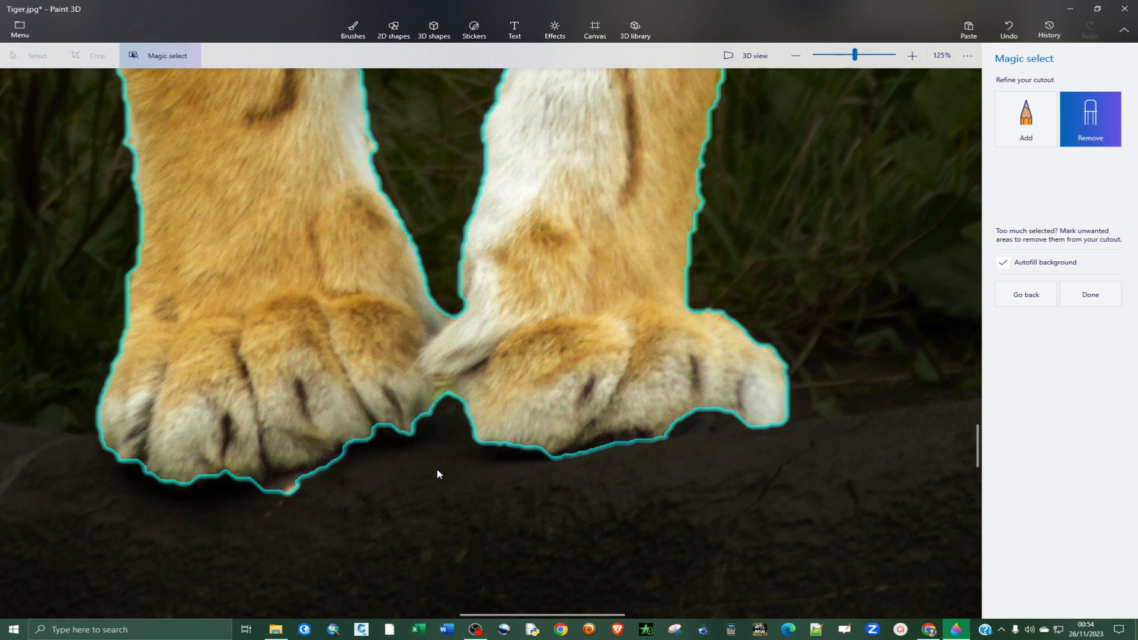
scroll(542, 479, "up", 2)
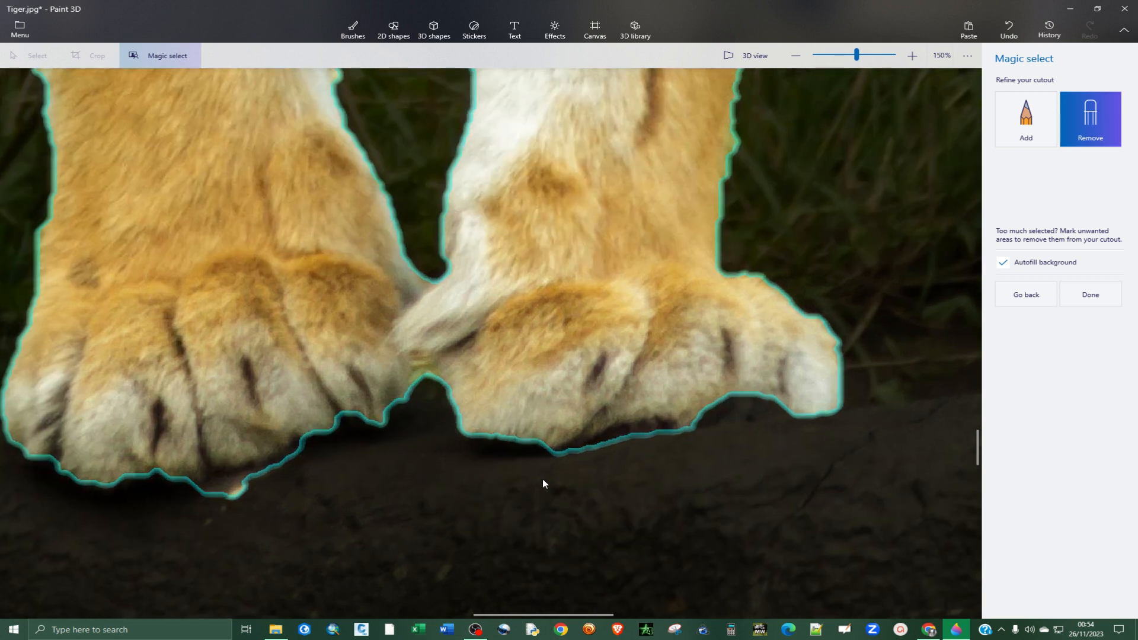
scroll(543, 479, "down", 4)
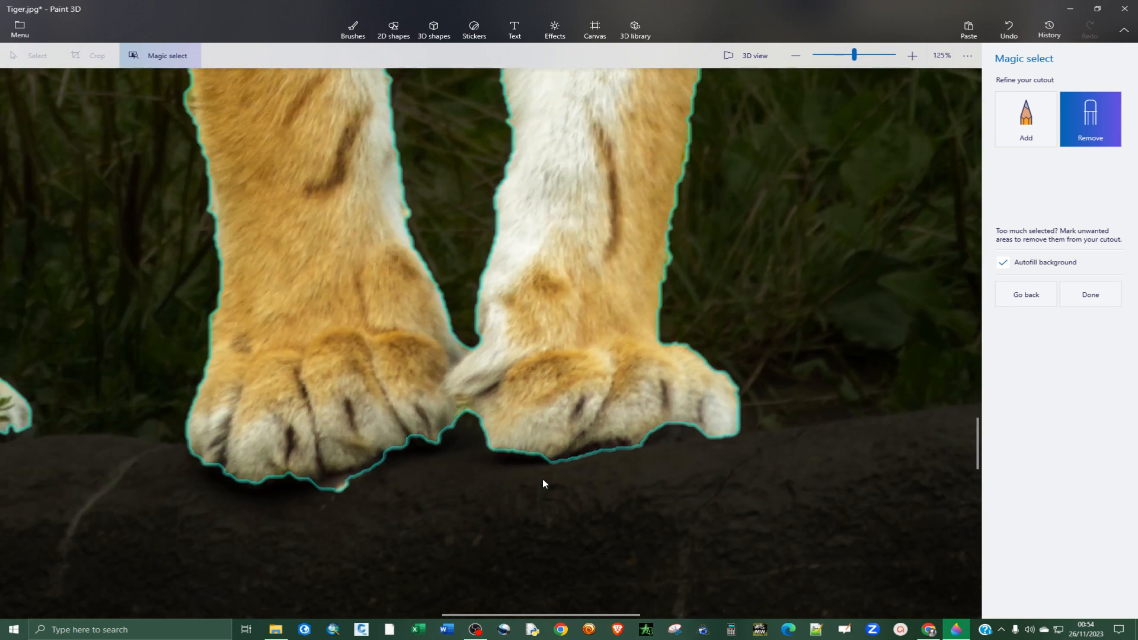
scroll(543, 483, "down", 4)
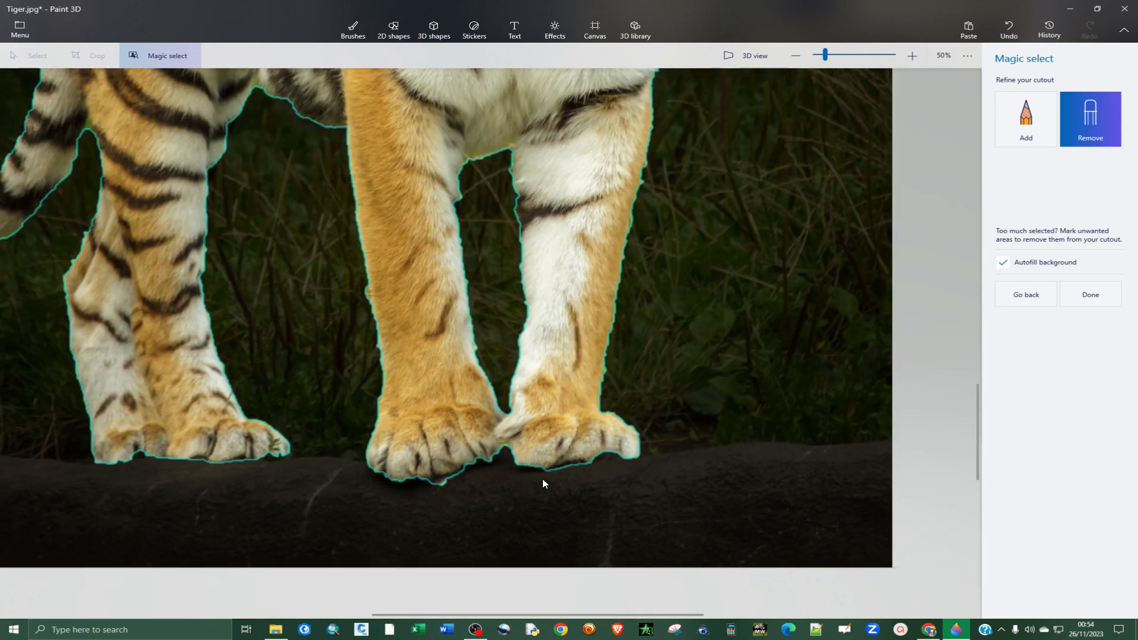
scroll(544, 483, "down", 3)
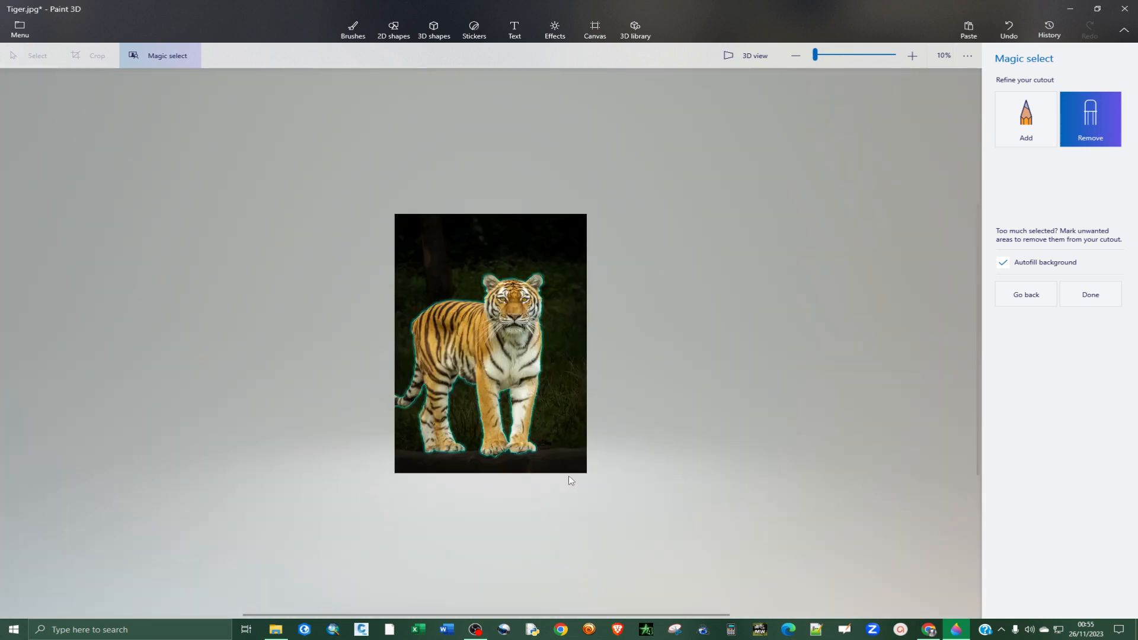
scroll(513, 441, "up", 3)
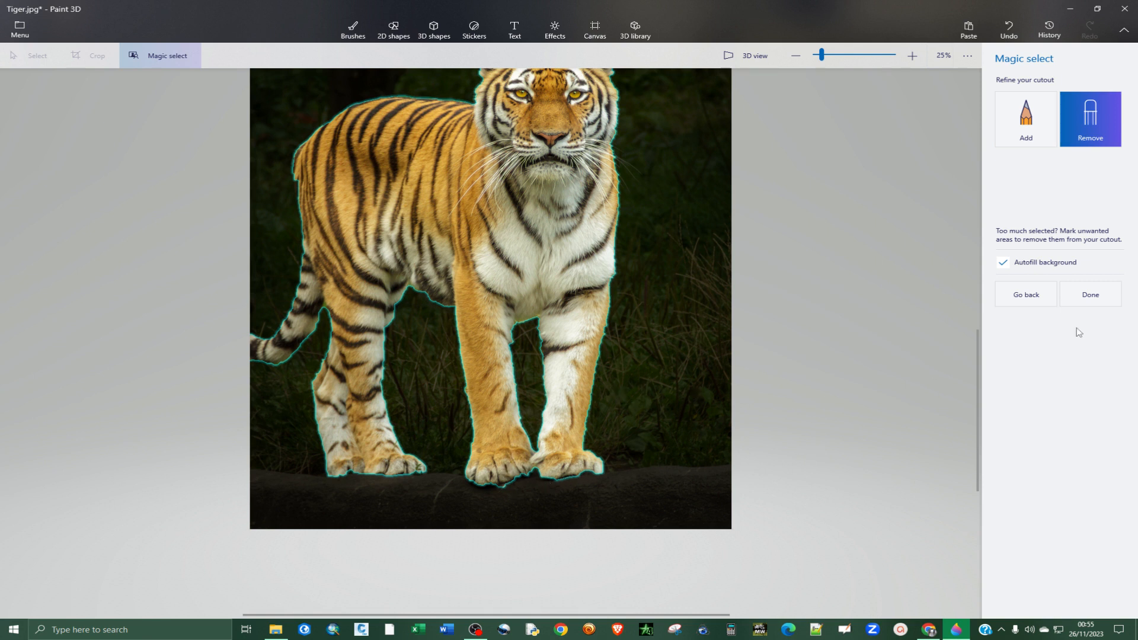
left_click(1093, 293)
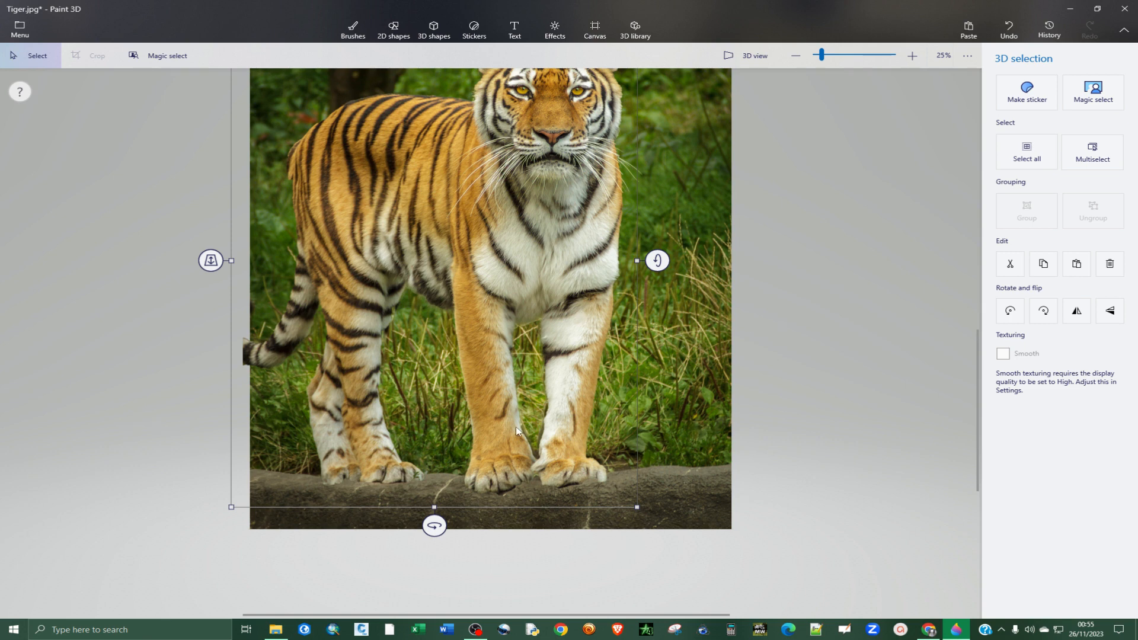
- Move the tiger cutout off the picture onto the empty area beside the canvas
scroll(516, 425, "down", 4)
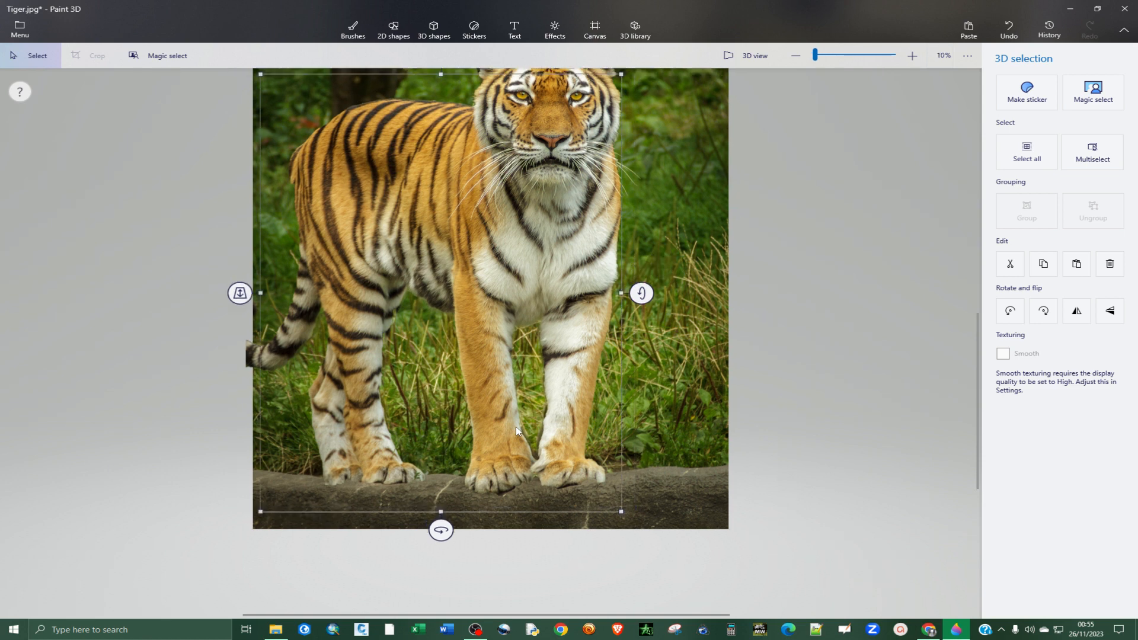
scroll(544, 363, "up", 4)
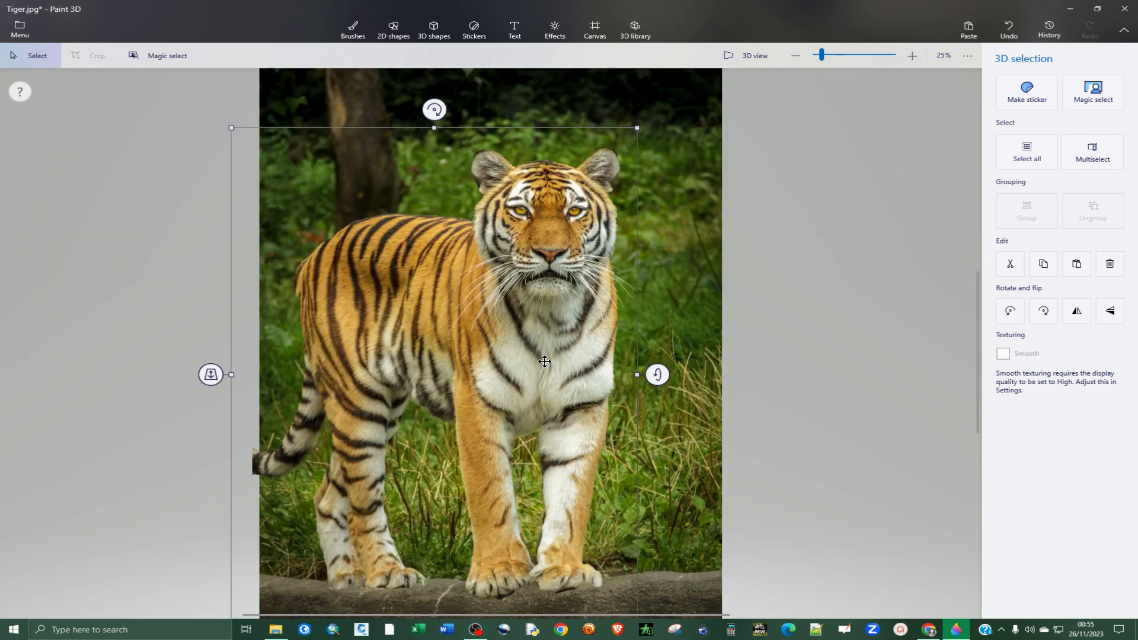
scroll(552, 364, "down", 4)
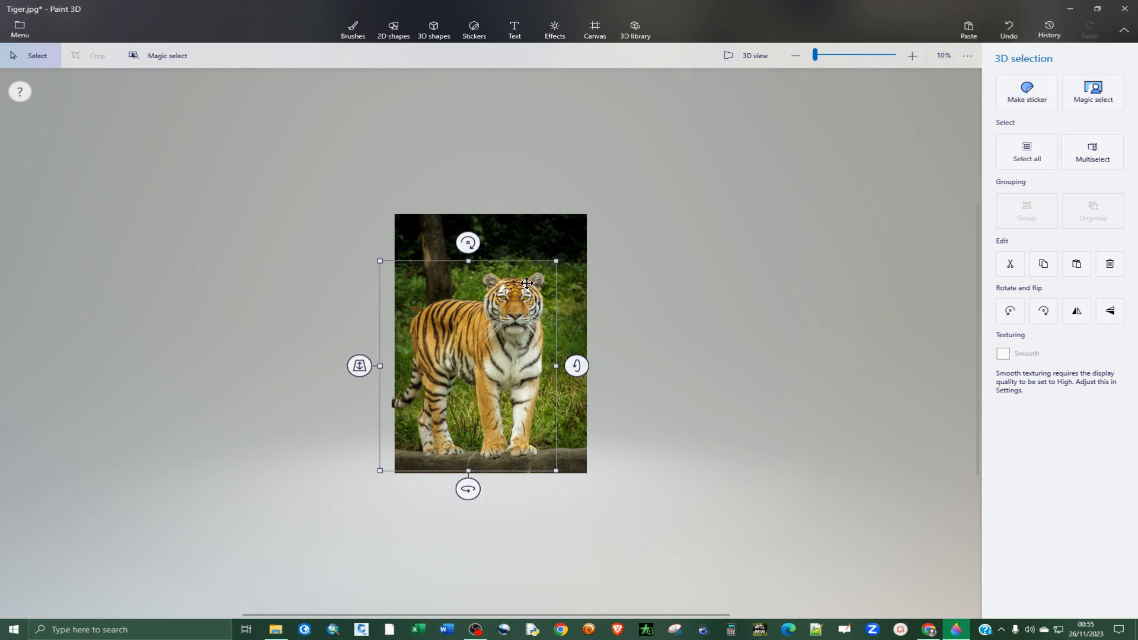
left_click_drag(459, 318, 767, 297)
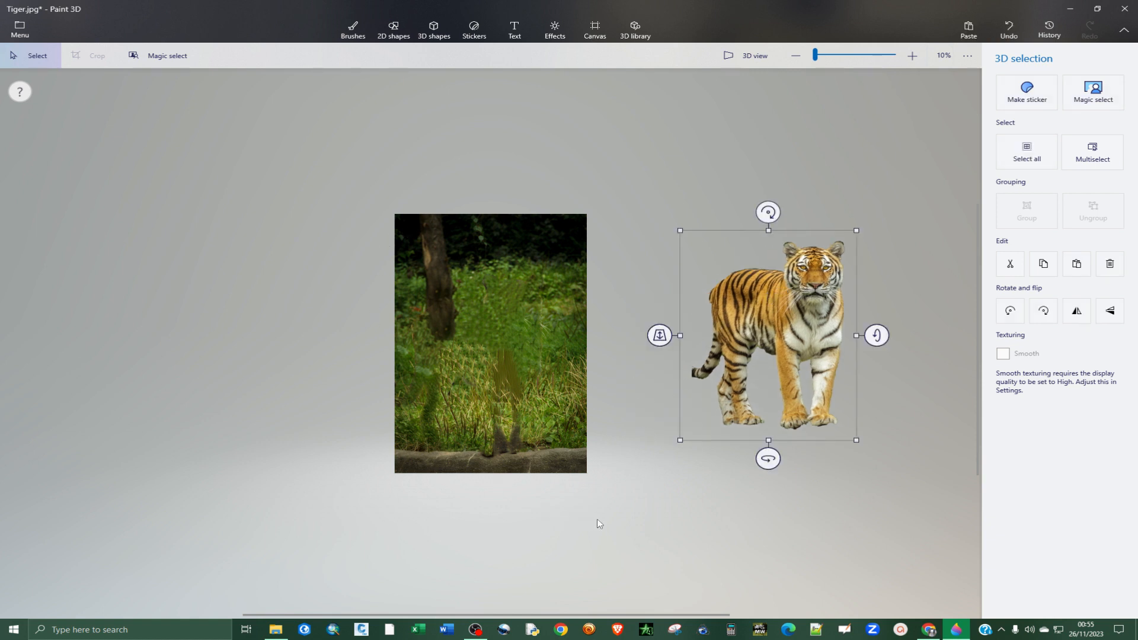
- Delete the whole background picture from the canvas and place the tiger cutout back onto the blank canvas
left_click_drag(607, 496, 366, 186)
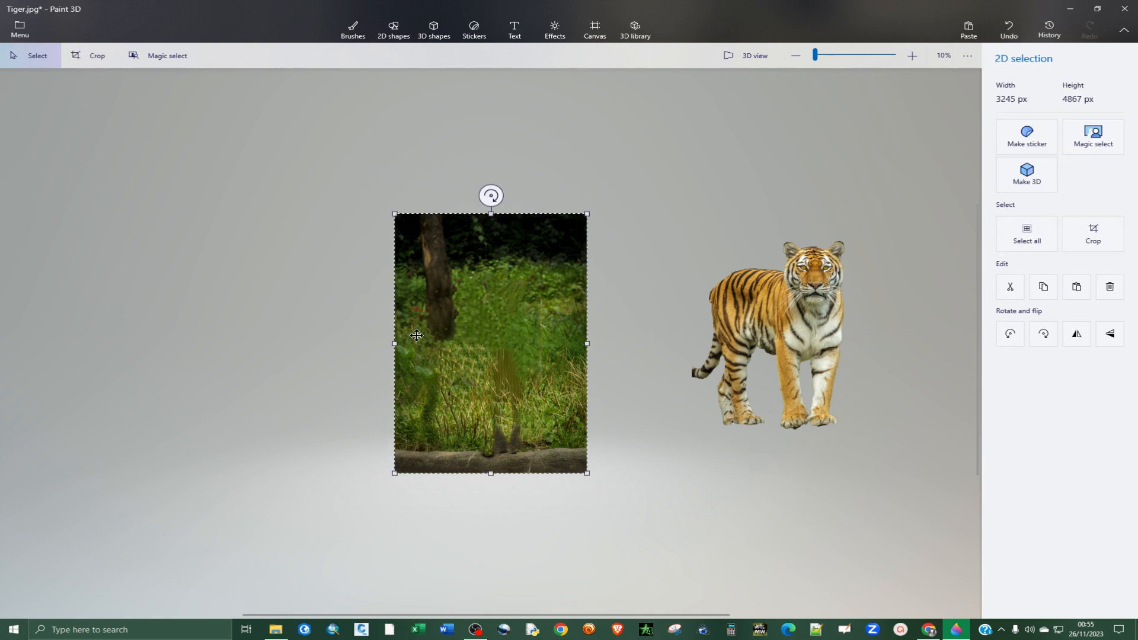
key("Delete")
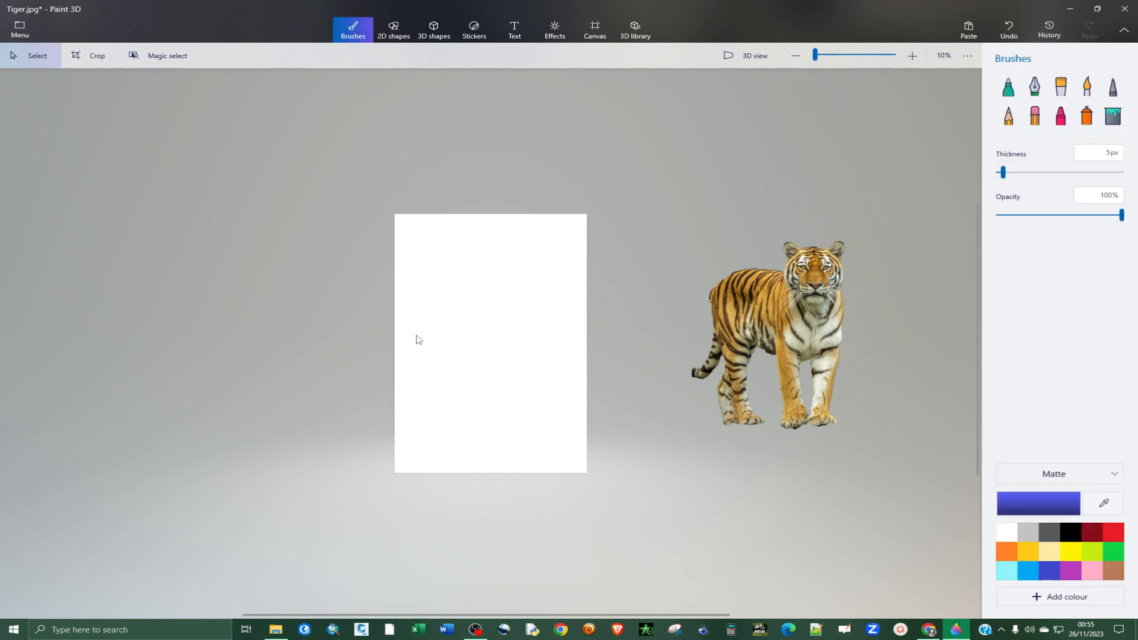
left_click(781, 325)
left_click_drag(728, 321, 477, 326)
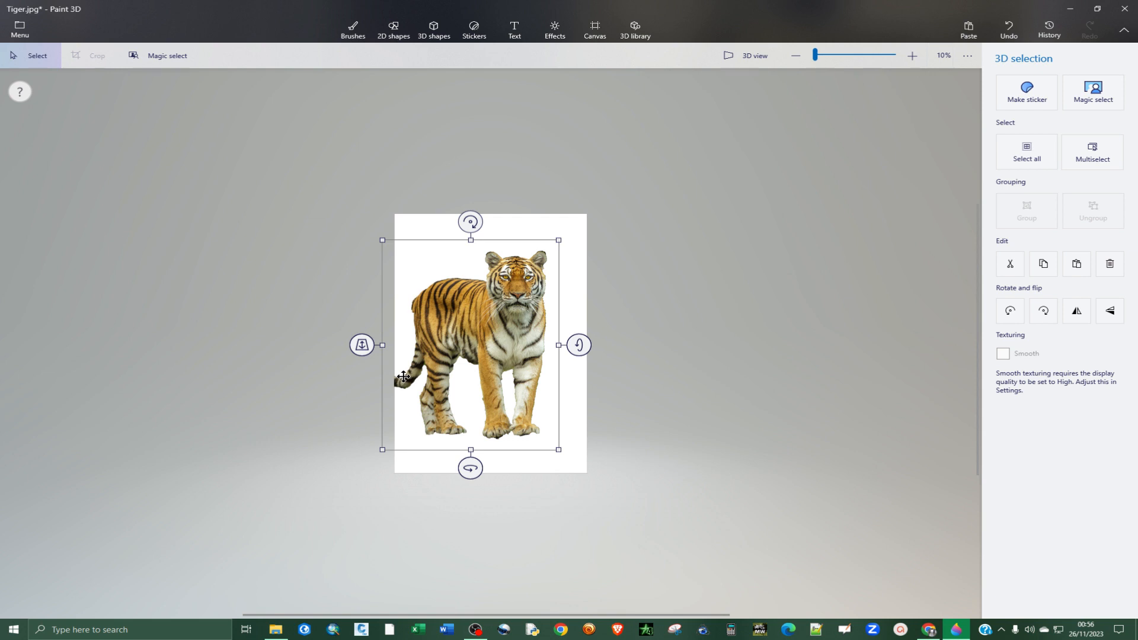
mouse_move(384, 349)
left_mouse_down()
mouse_move(395, 346)
mouse_move(384, 345)
left_mouse_up()
- Start saving a copy as an image, with PNG (image) as the type and transparency enabled
left_click(22, 31)
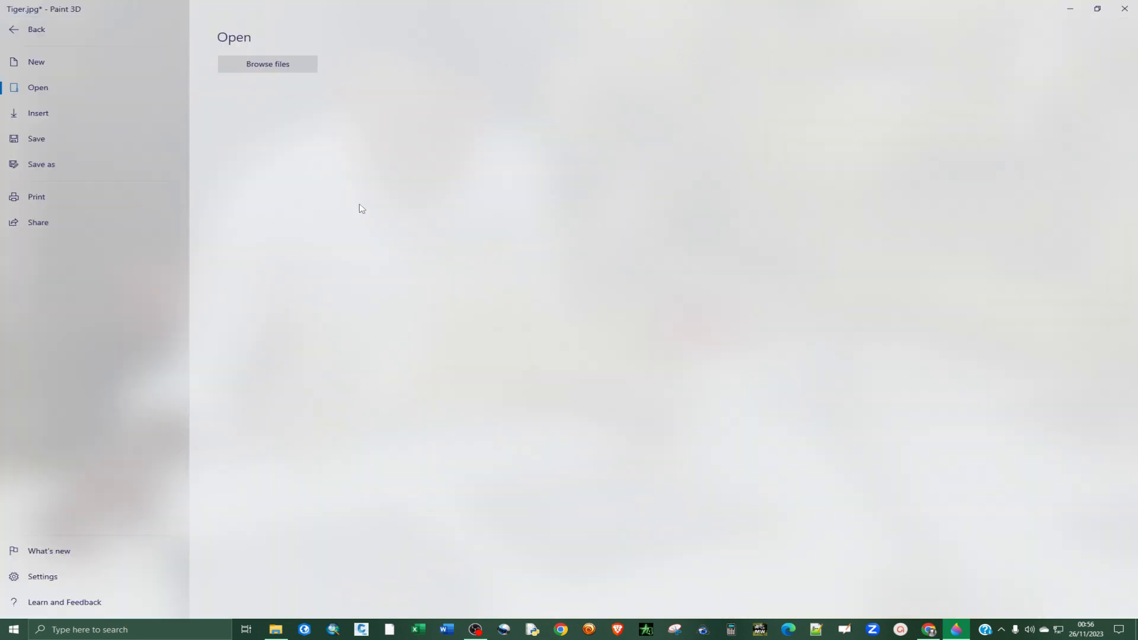
left_click(56, 165)
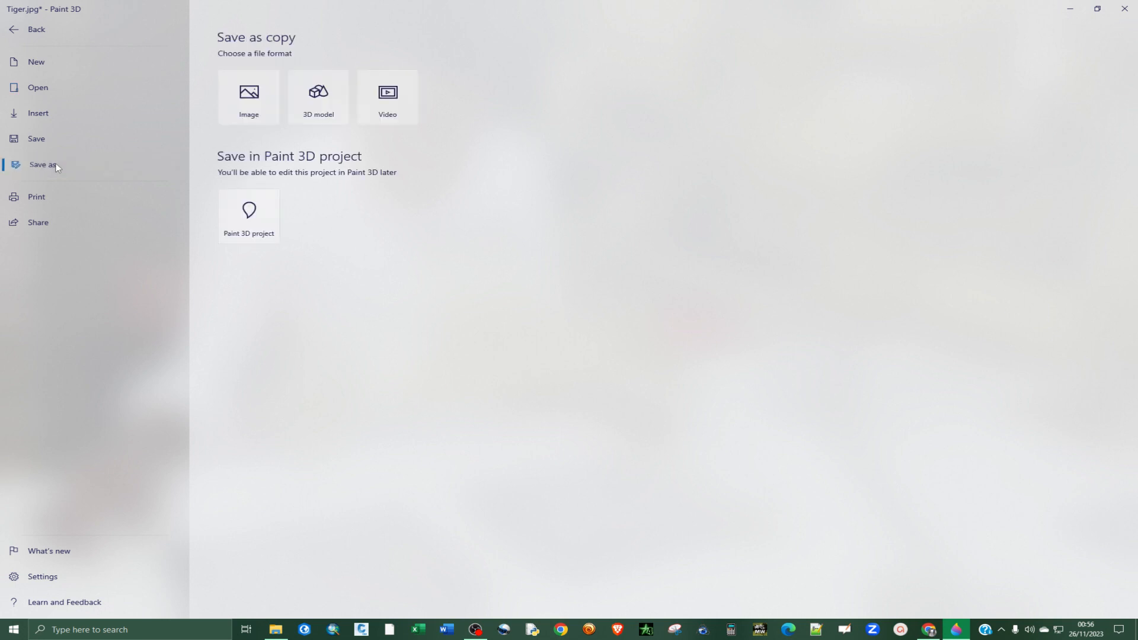
left_click(249, 105)
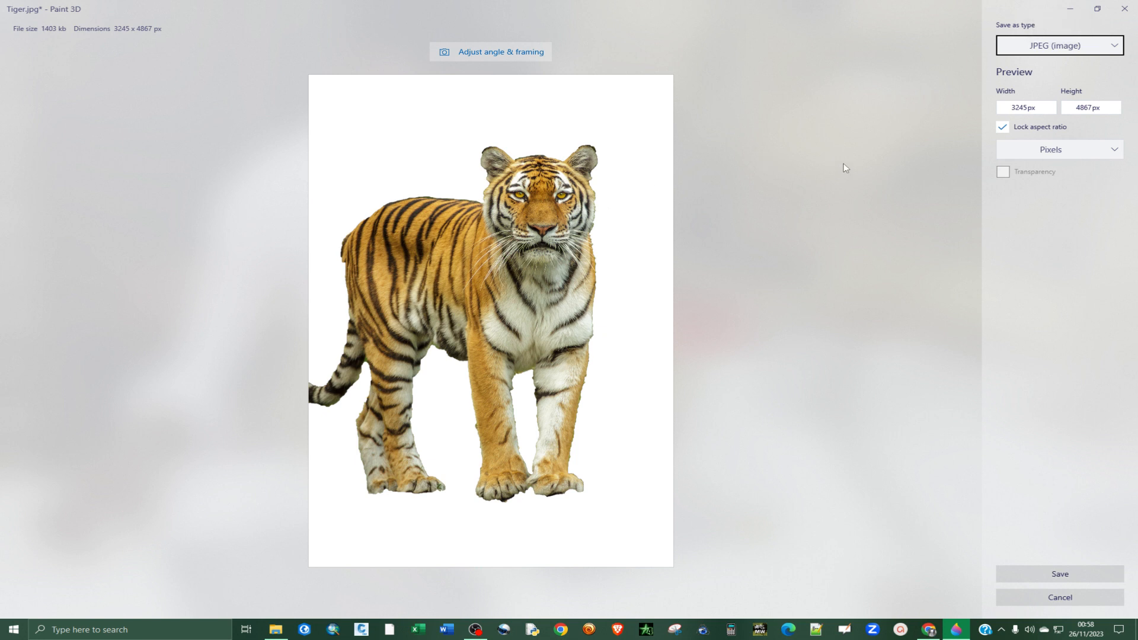
left_click(1076, 47)
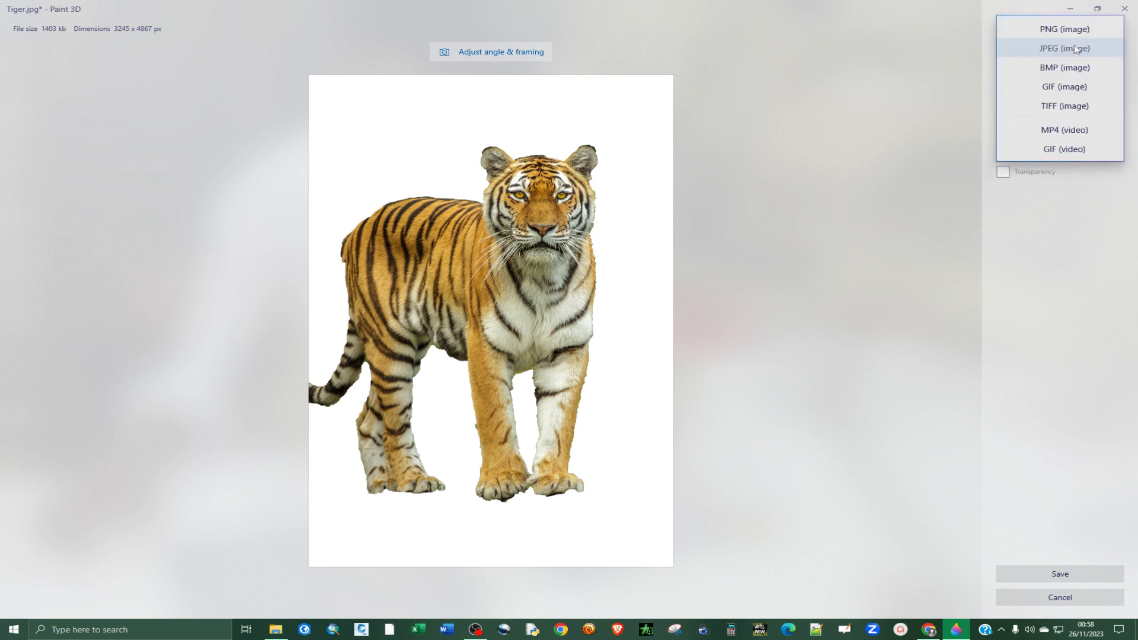
left_click(1035, 29)
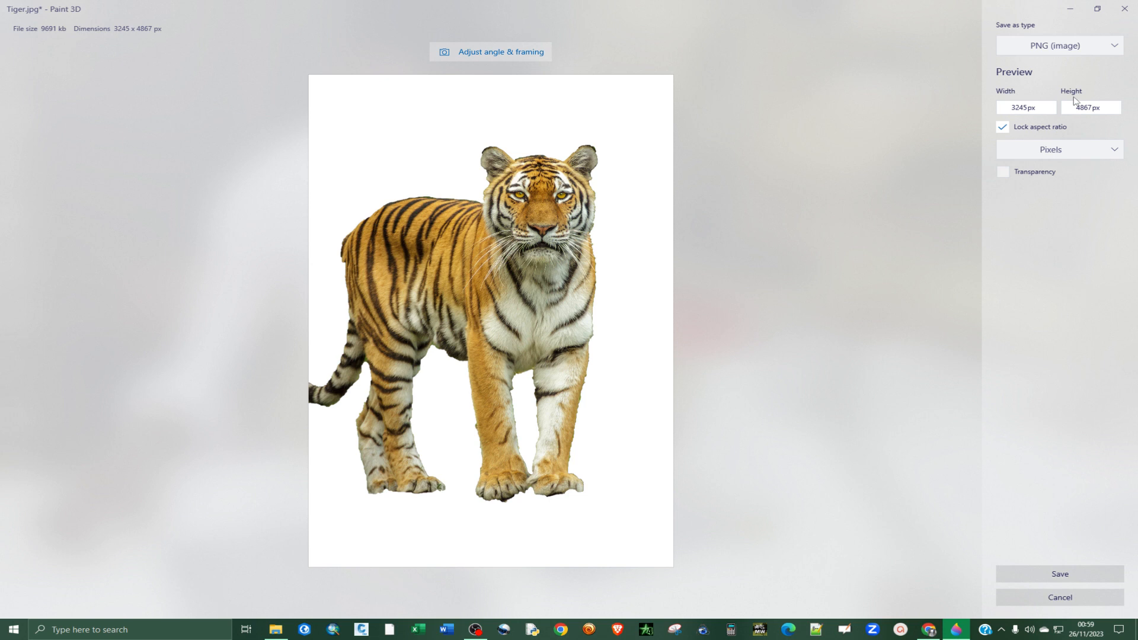
left_click(1003, 173)
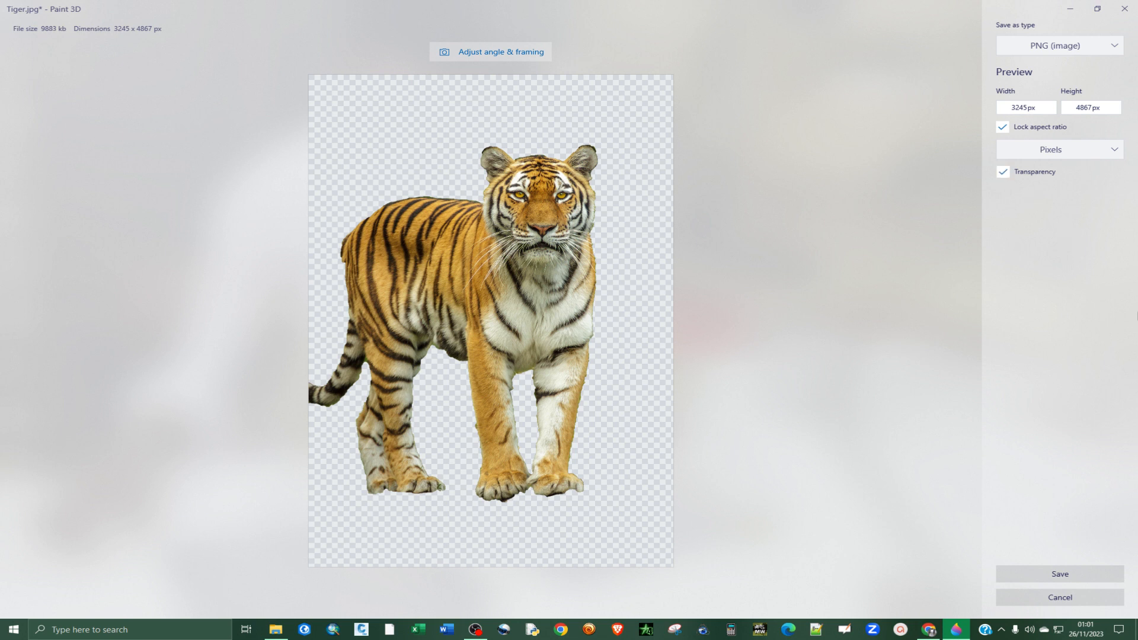
- Proceed with the save and choose the Background Image folder on the Desktop as the destination
left_click(1060, 574)
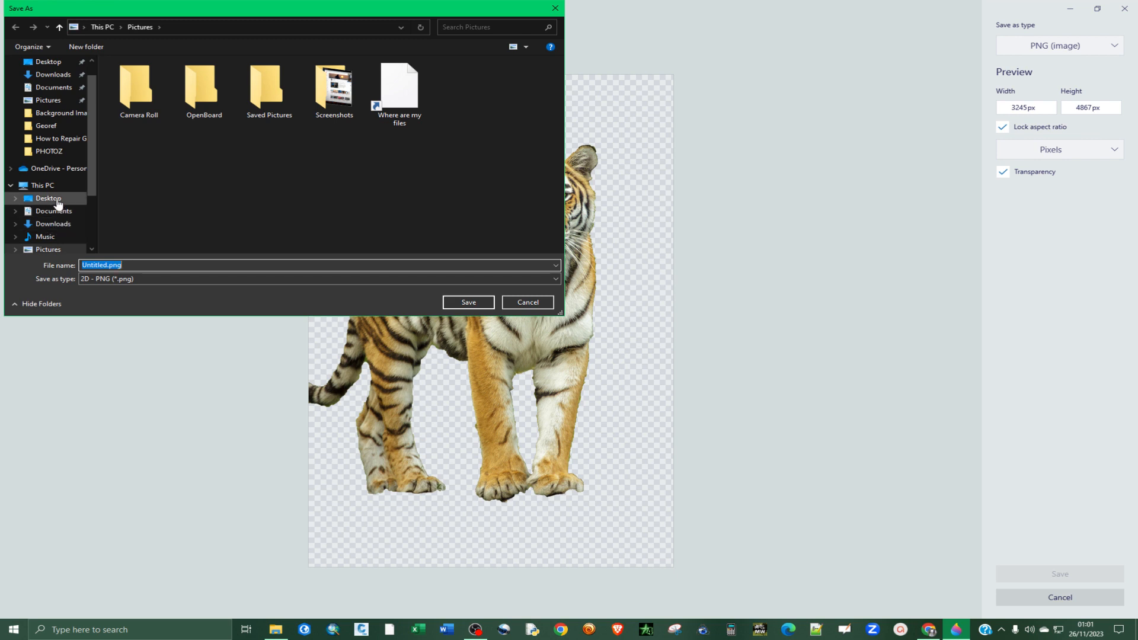
left_click(54, 200)
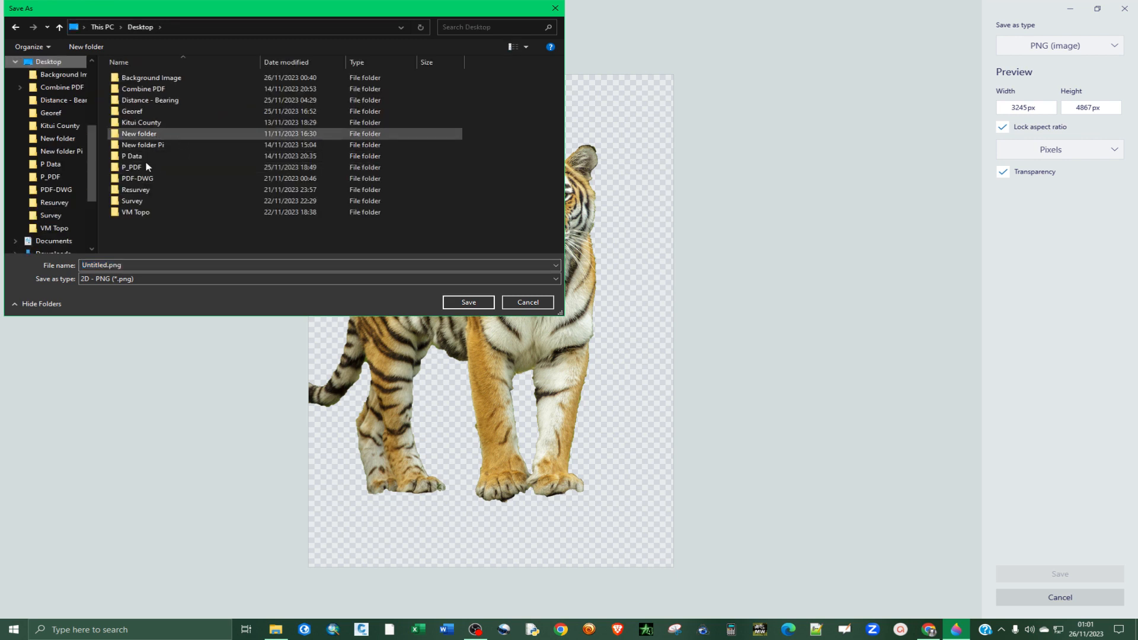
left_click(158, 81)
double_click(158, 84)
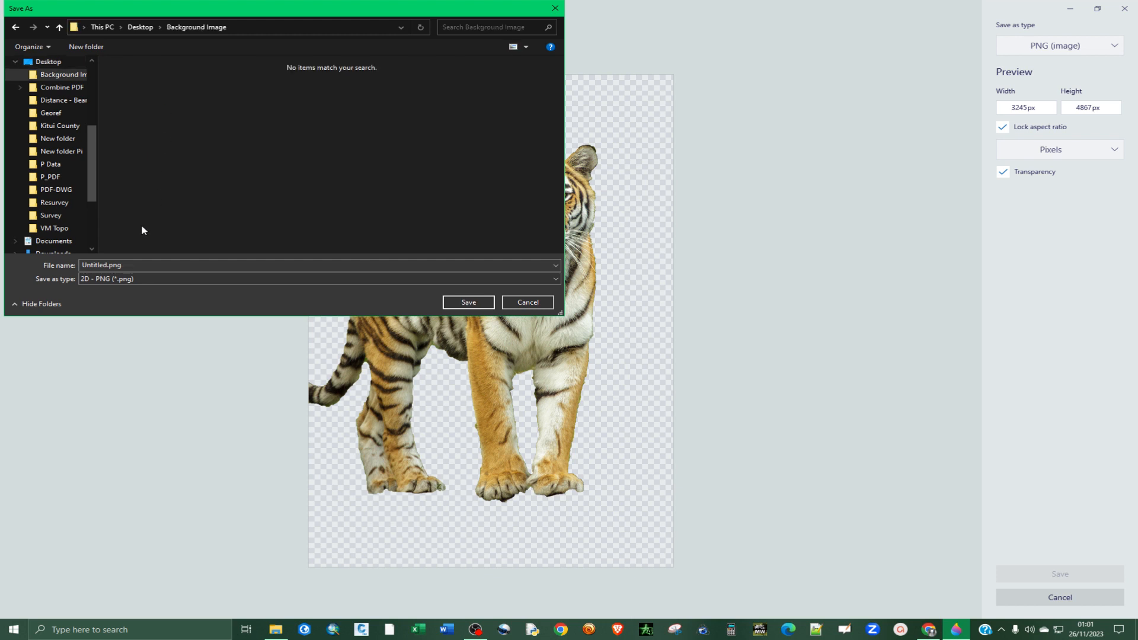
- Name the file Tiger_Background.png, keep the type 2D - PNG (*.png), and save it
left_click(107, 266)
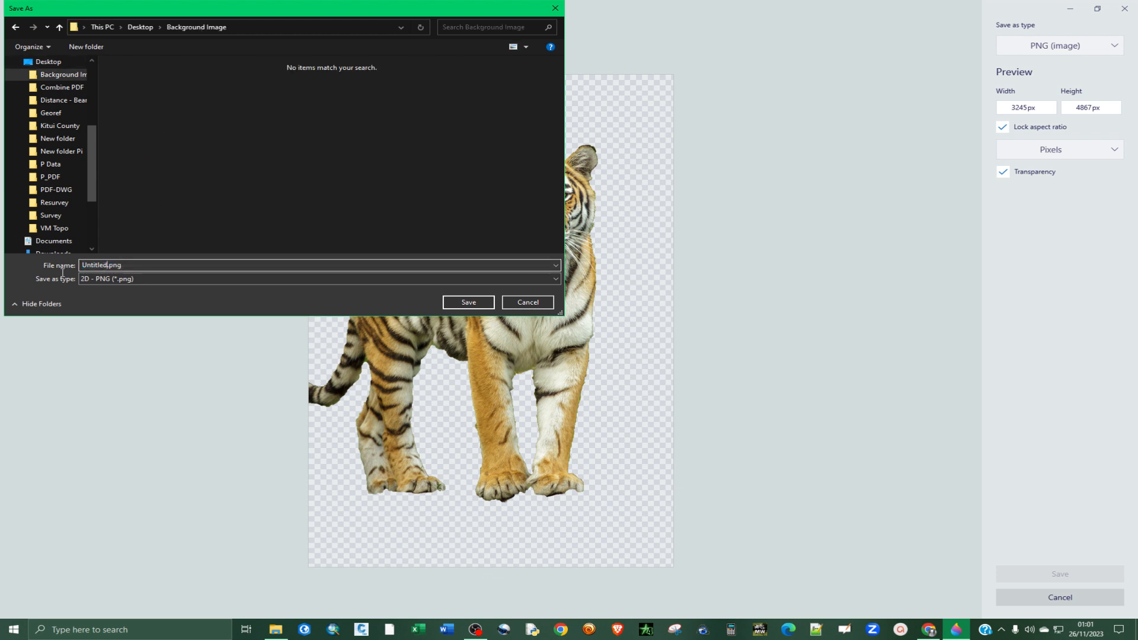
key("shift+Home")
type("T")
left_click(137, 279)
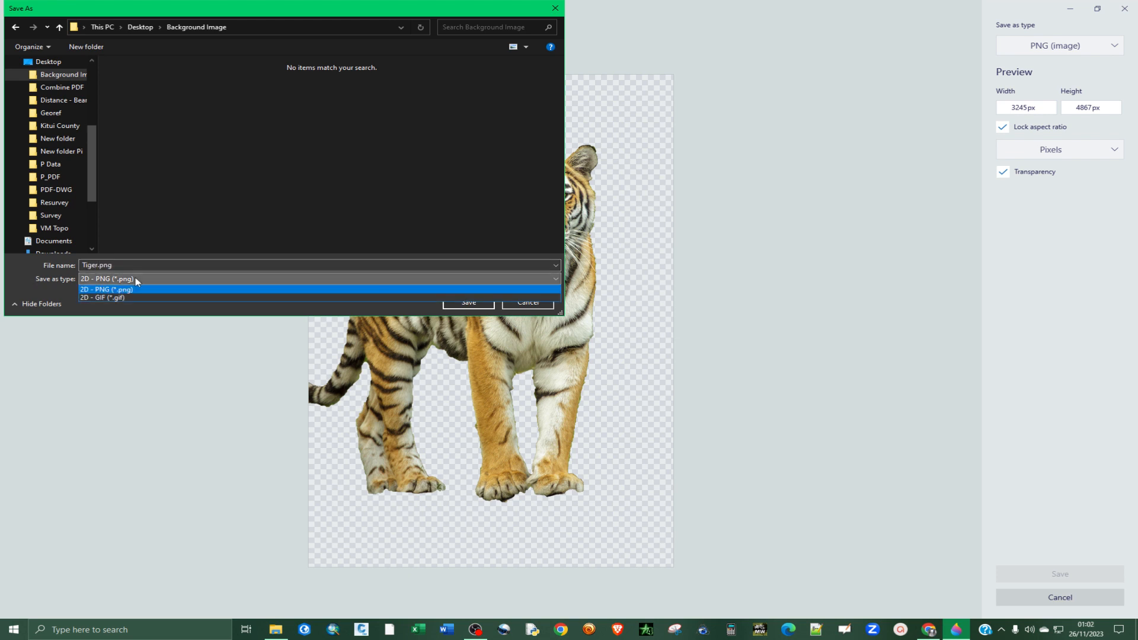
left_click(136, 279)
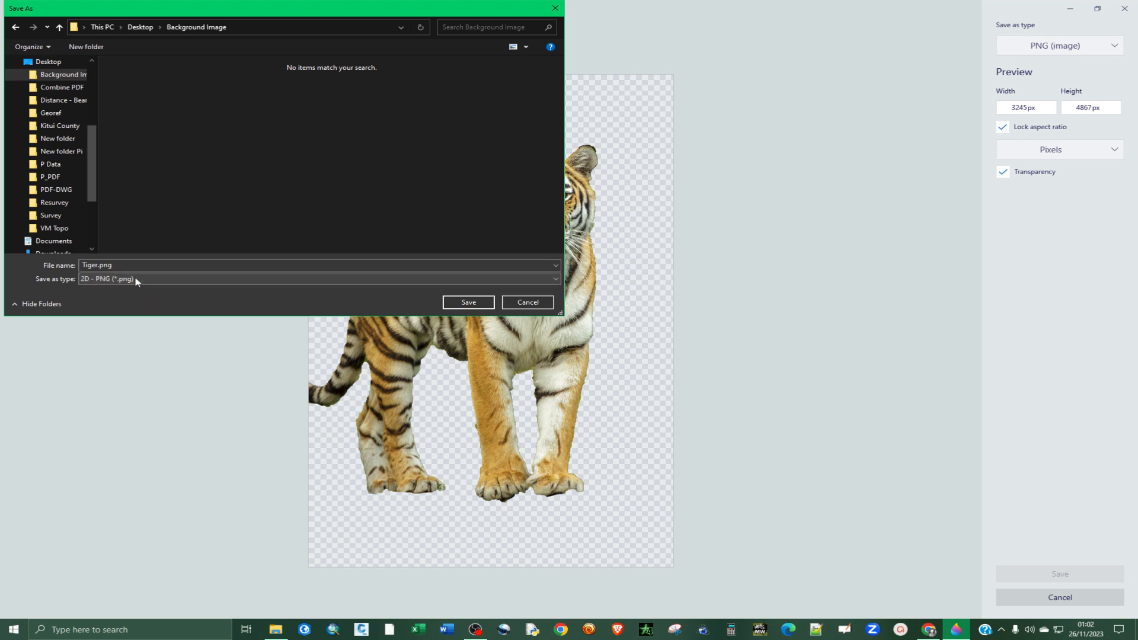
left_click(97, 265)
left_click(98, 266)
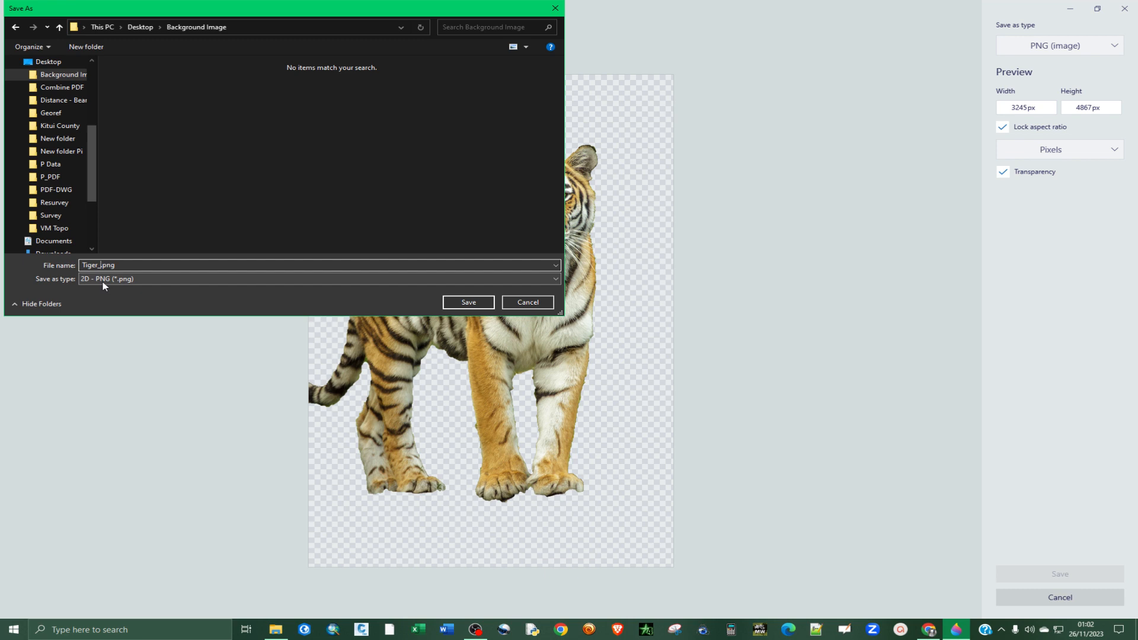
type("_Background")
left_click(468, 303)
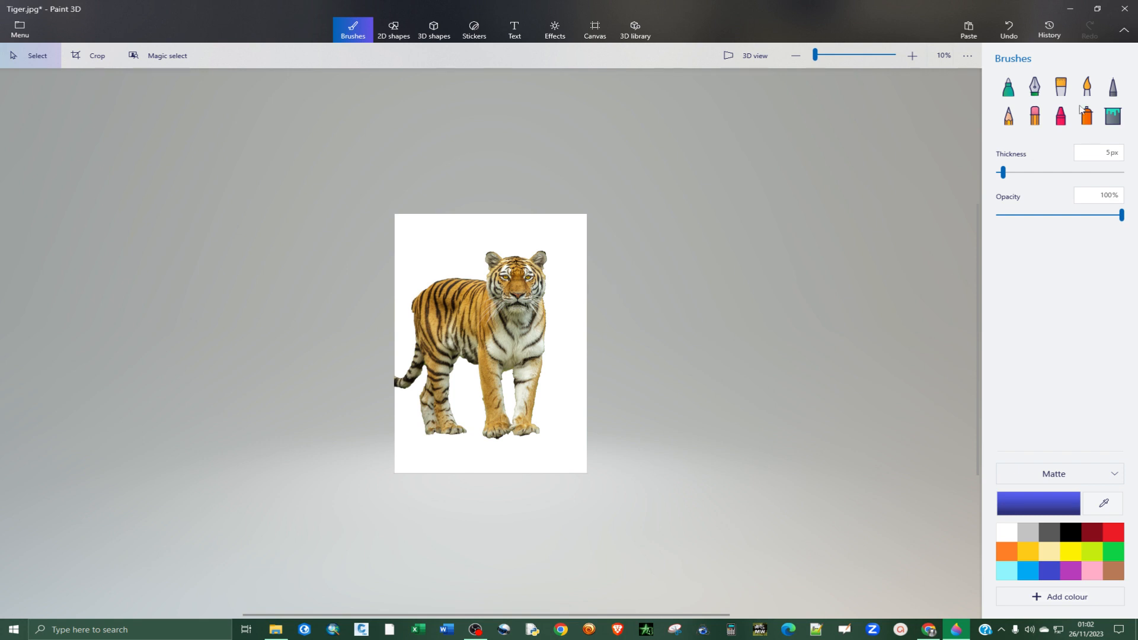
- Close the program without saving the changes to Tiger.jpg and open the Background Image folder on the desktop
left_click(1124, 8)
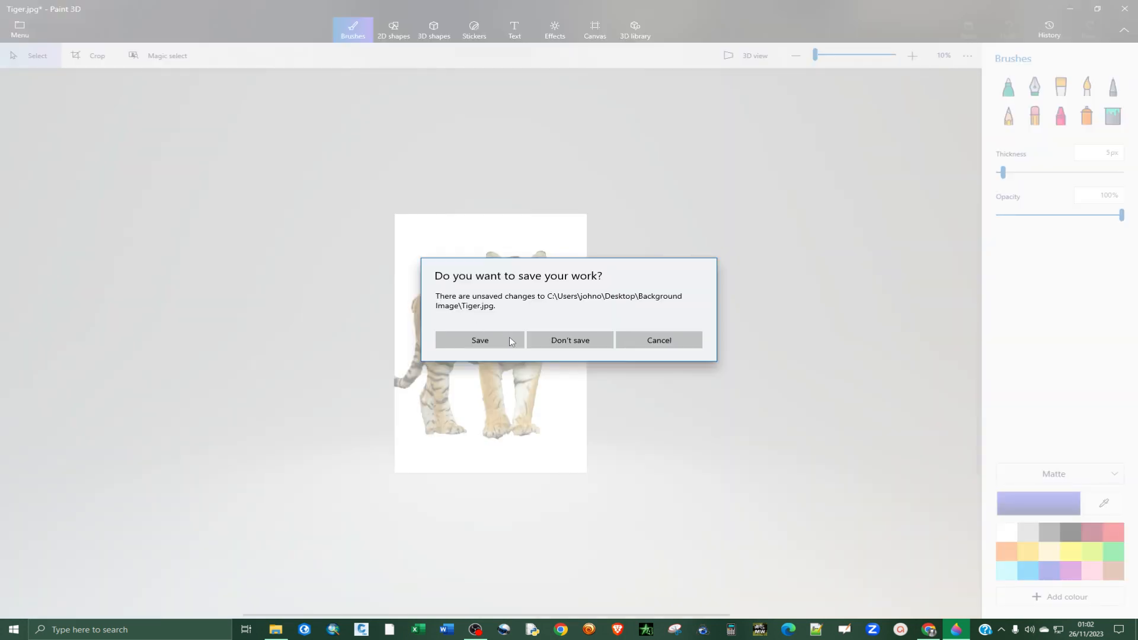
left_click(570, 340)
double_click(80, 92)
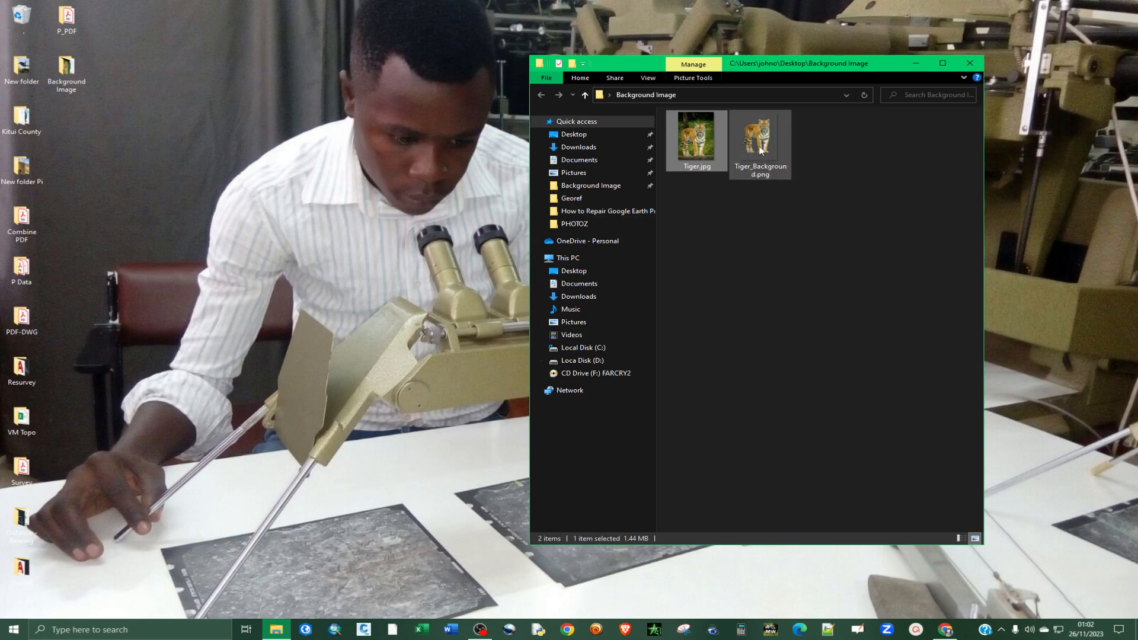
- View the exported Tiger_Background.png and the original Tiger.jpg in turn, close each, and minimise the folder window
double_click(760, 147)
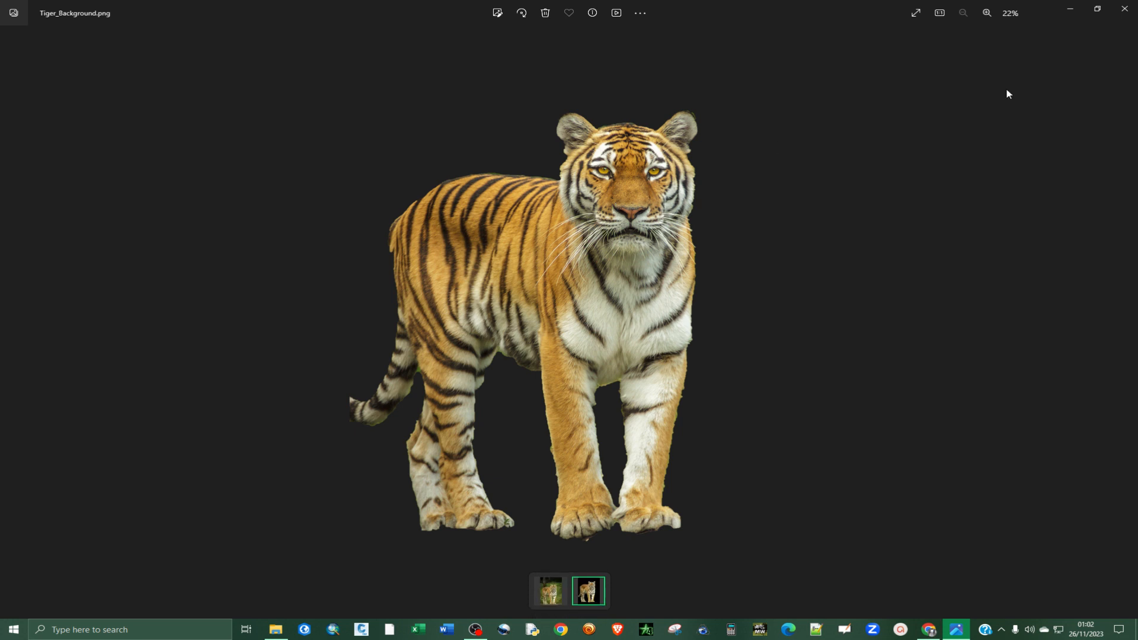
left_click(1125, 9)
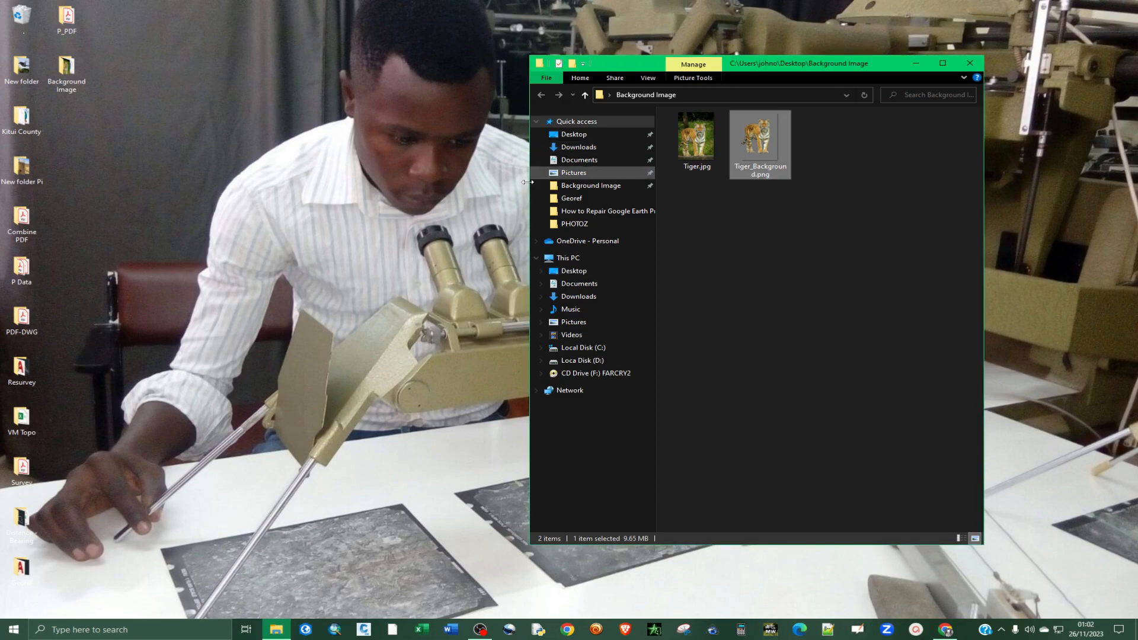
double_click(704, 148)
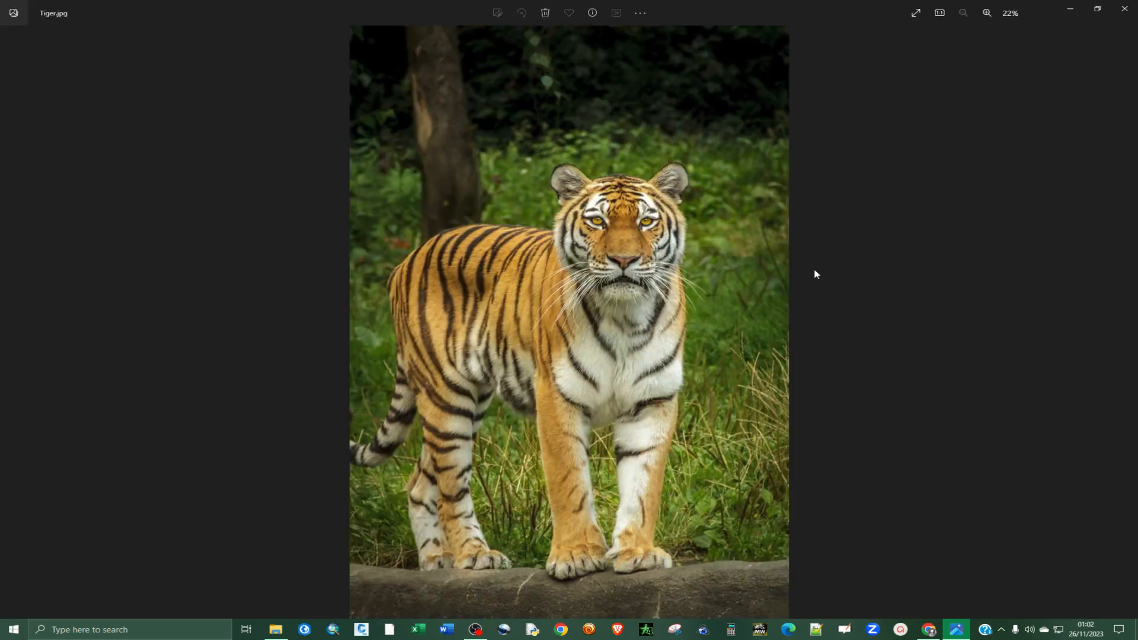
left_click(1123, 322)
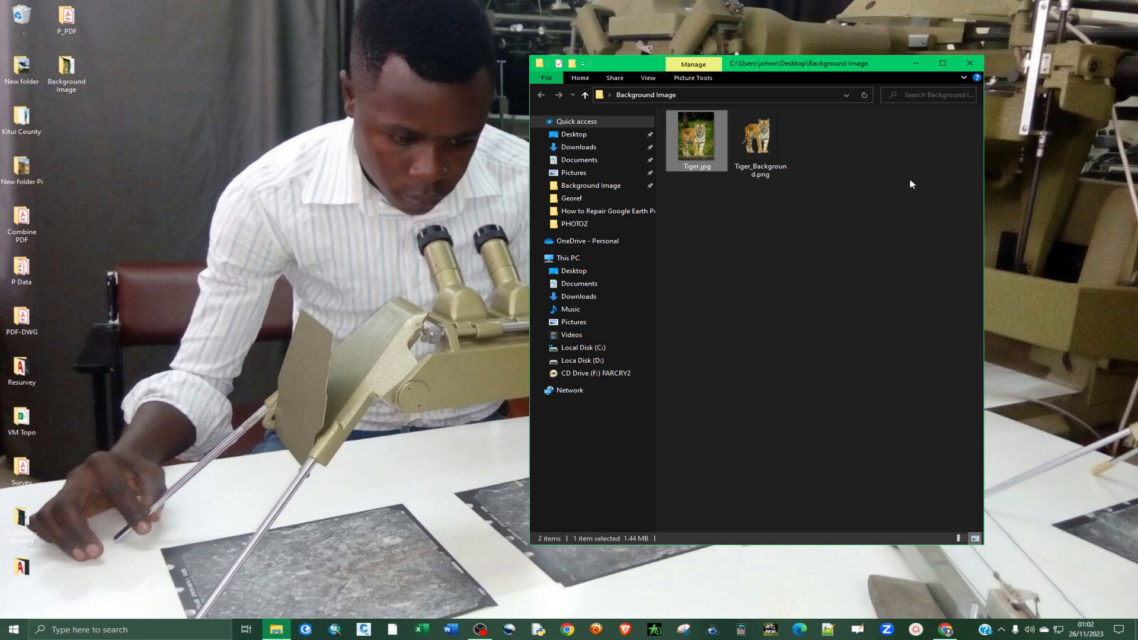
left_click(916, 63)
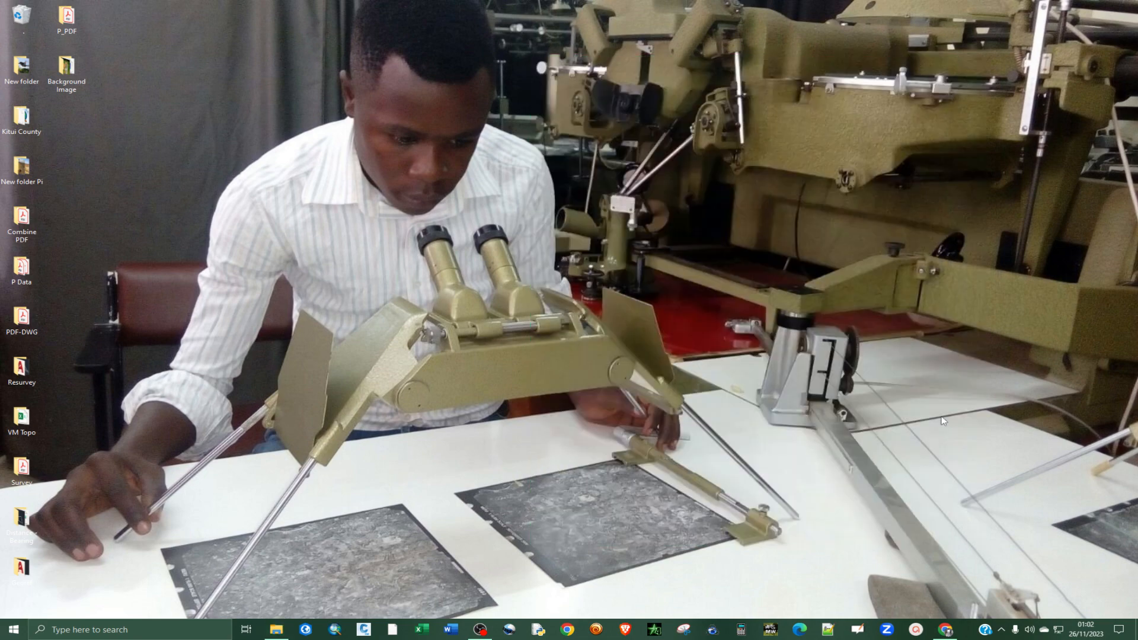
- Switch to Canva in the browser and create a new custom-size design of 1920 x 1200 px
left_click(945, 628)
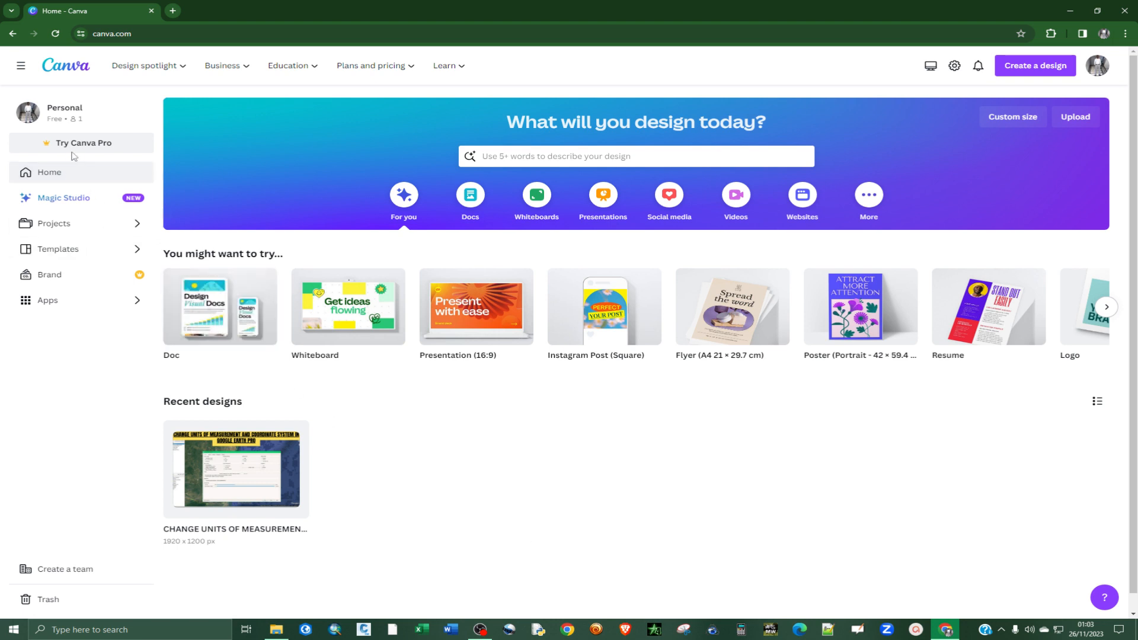
left_click(1014, 117)
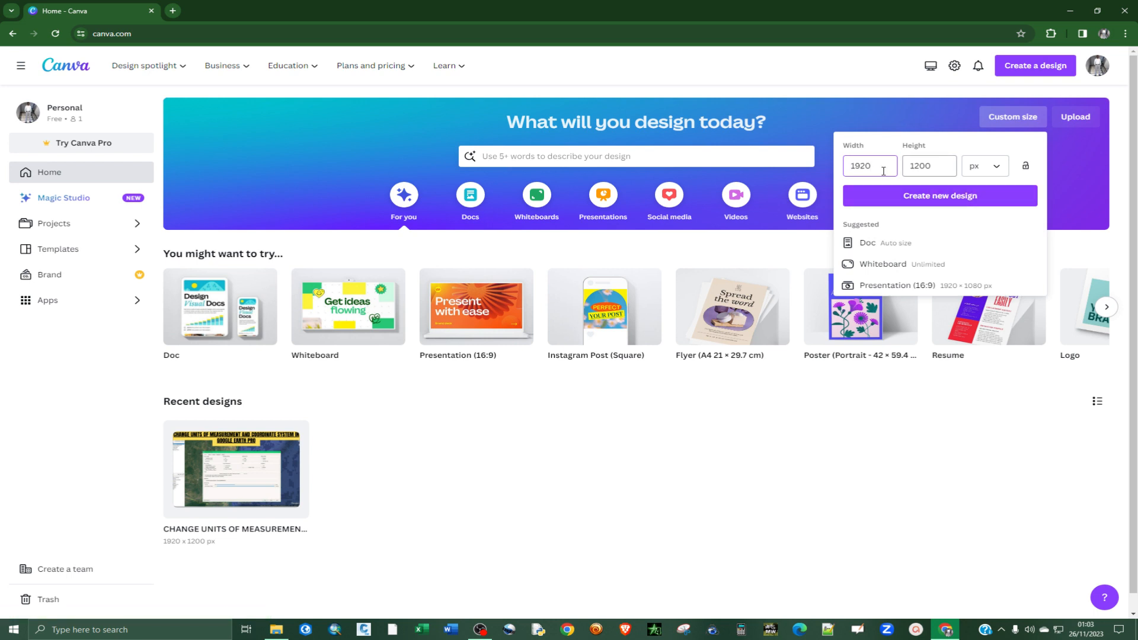
left_click(915, 196)
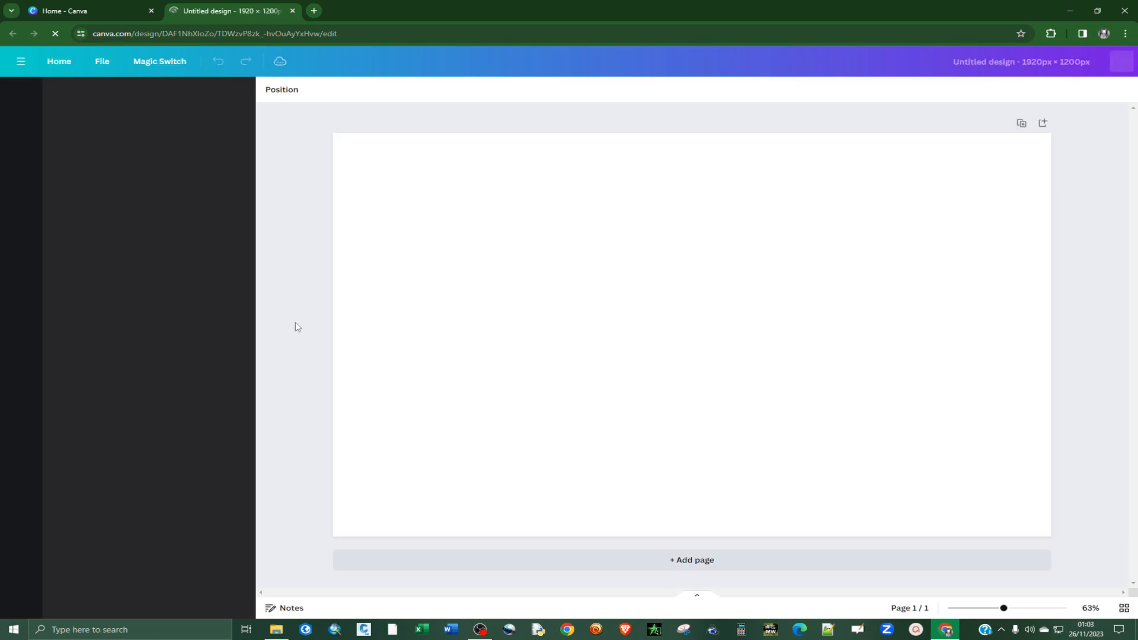
- Upload Tiger_Background.png from the Background Image folder on the Desktop and place it on the blank page
left_click(282, 631)
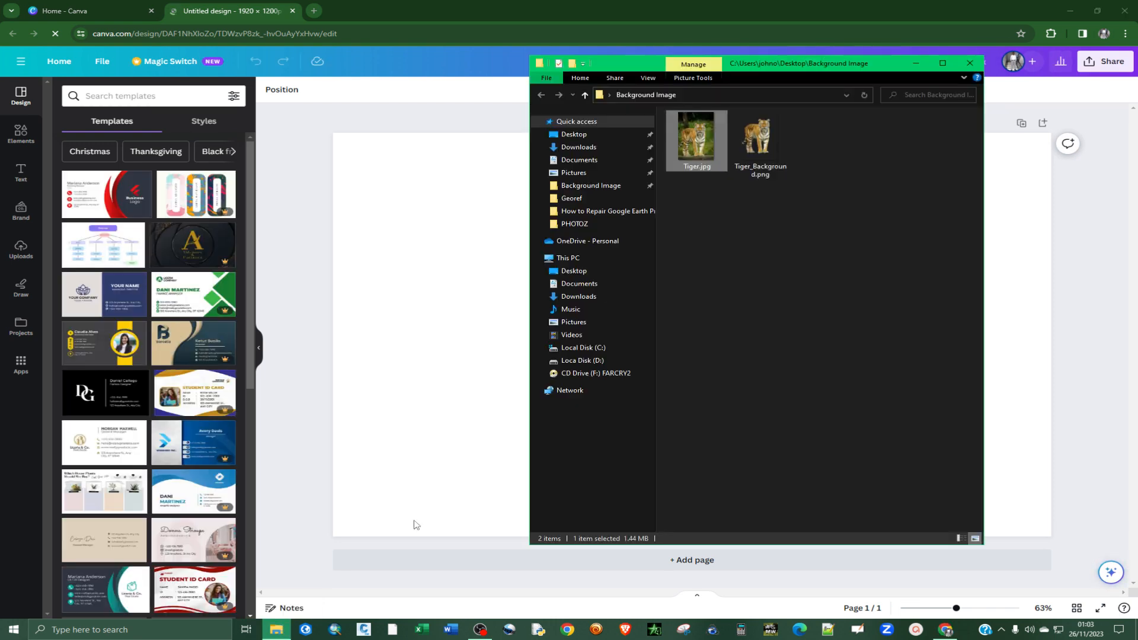
left_click(916, 63)
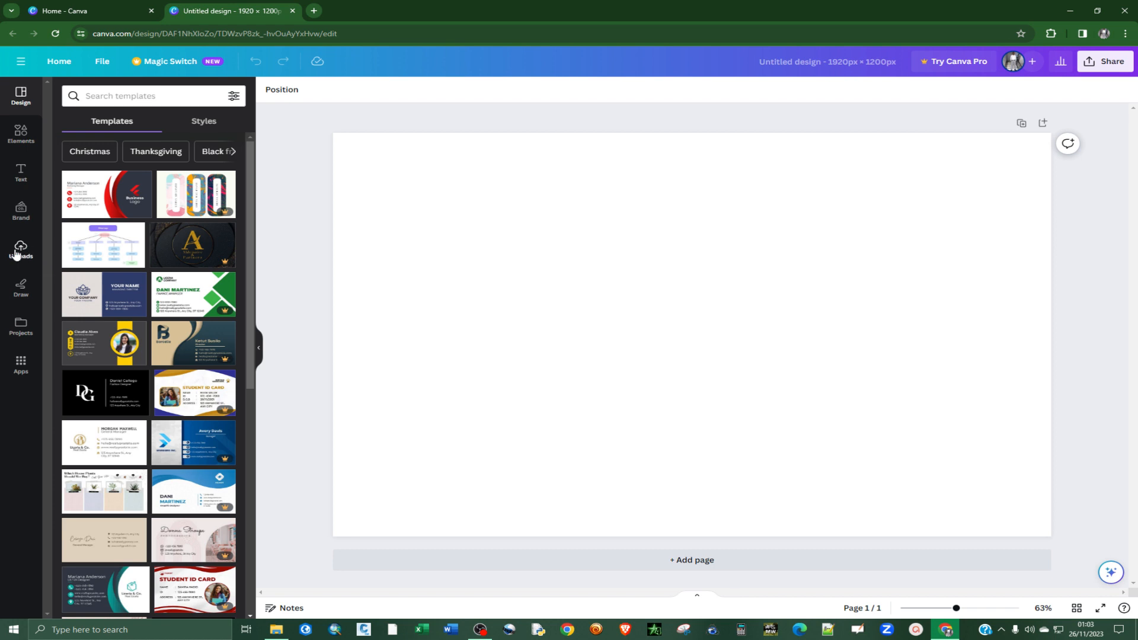
left_click(18, 249)
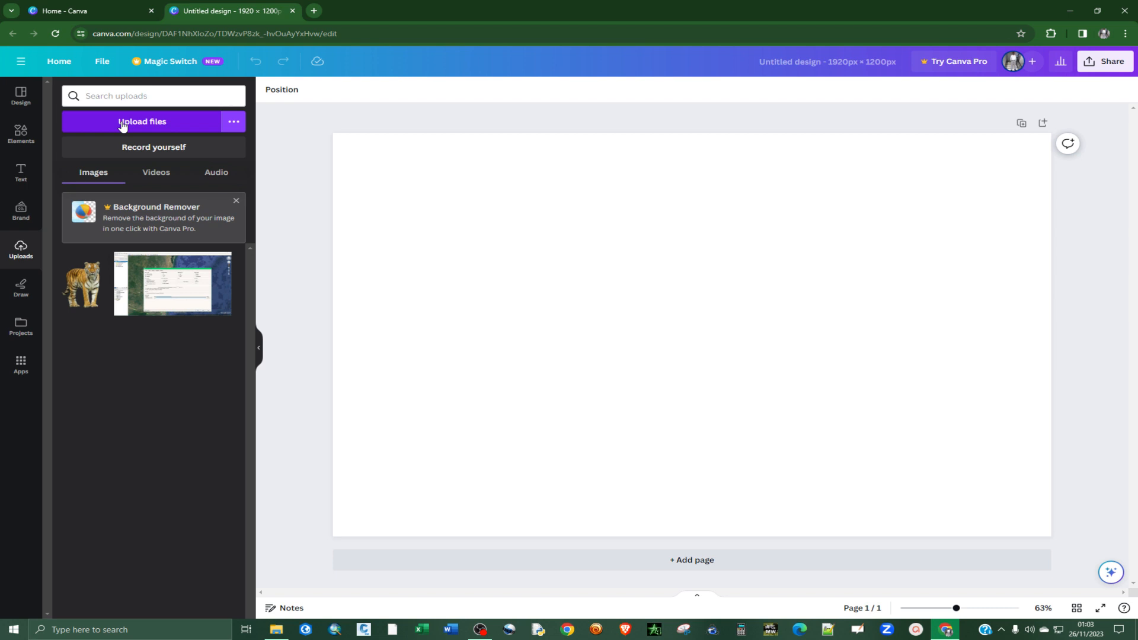
left_click(122, 124)
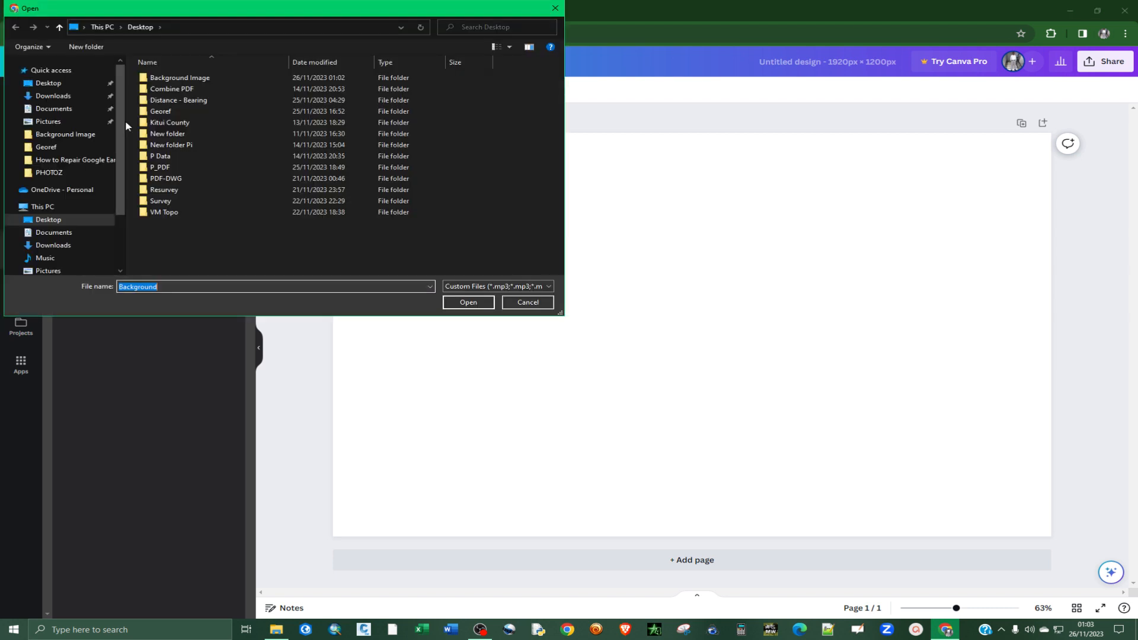
double_click(185, 79)
left_click(235, 89)
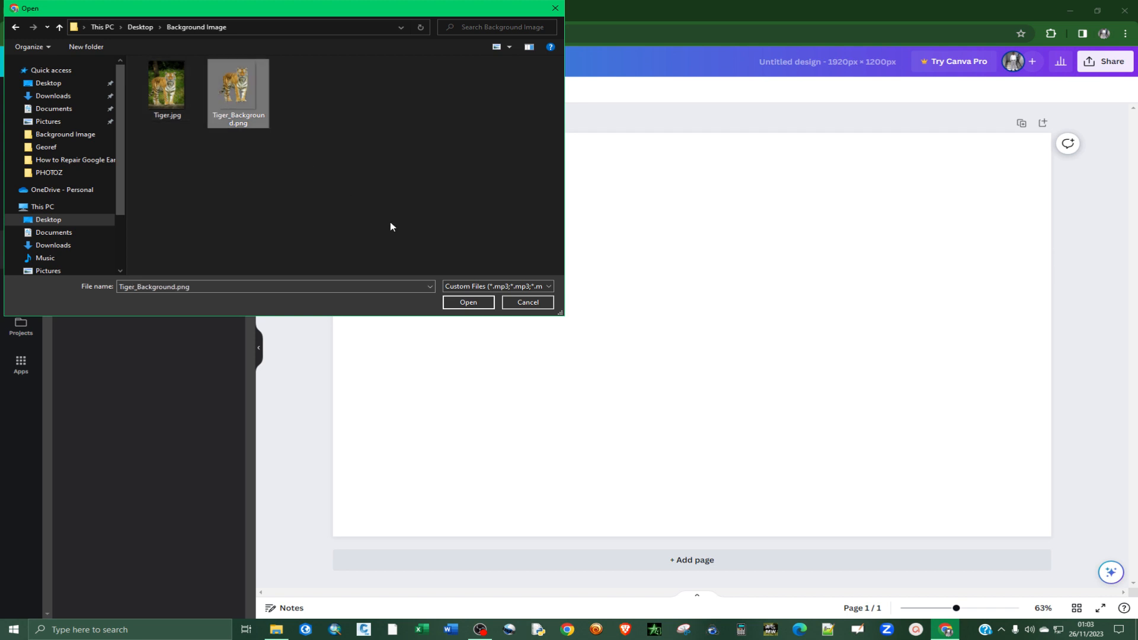
left_click(465, 302)
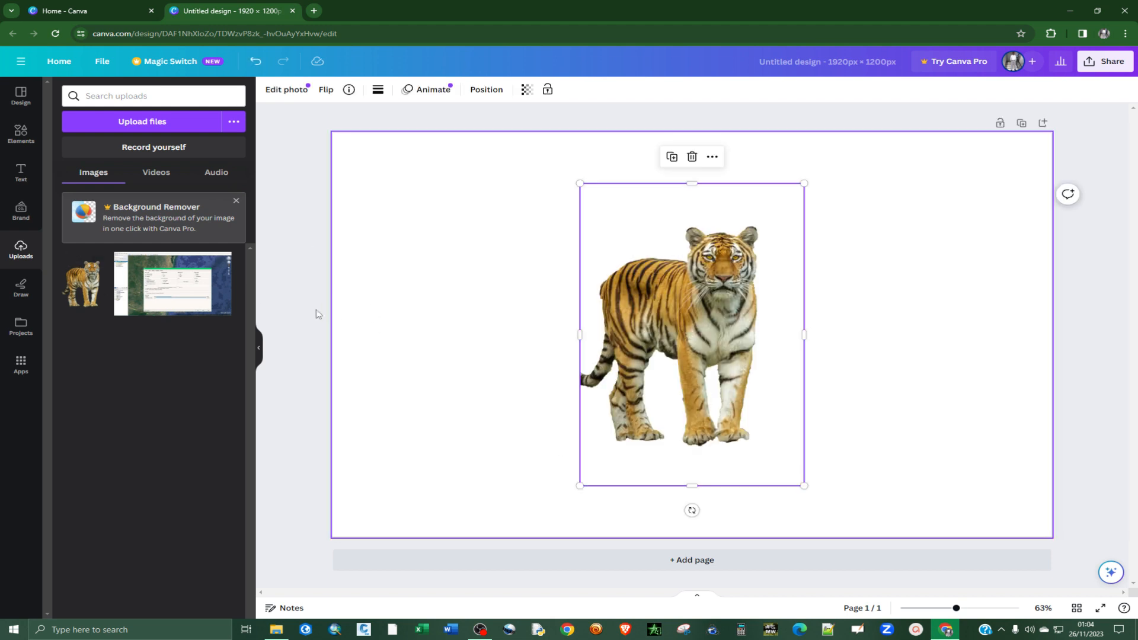
- Try light grey, turquoise, green and light orange as solid background colours for the page behind the tiger
left_click(876, 305)
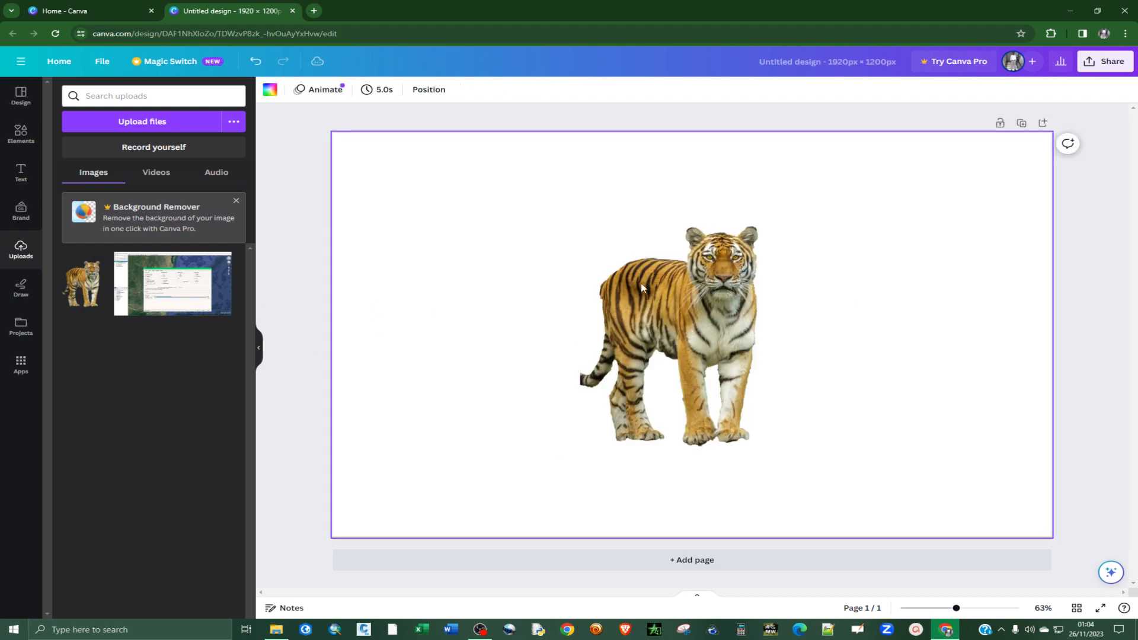
left_click(271, 93)
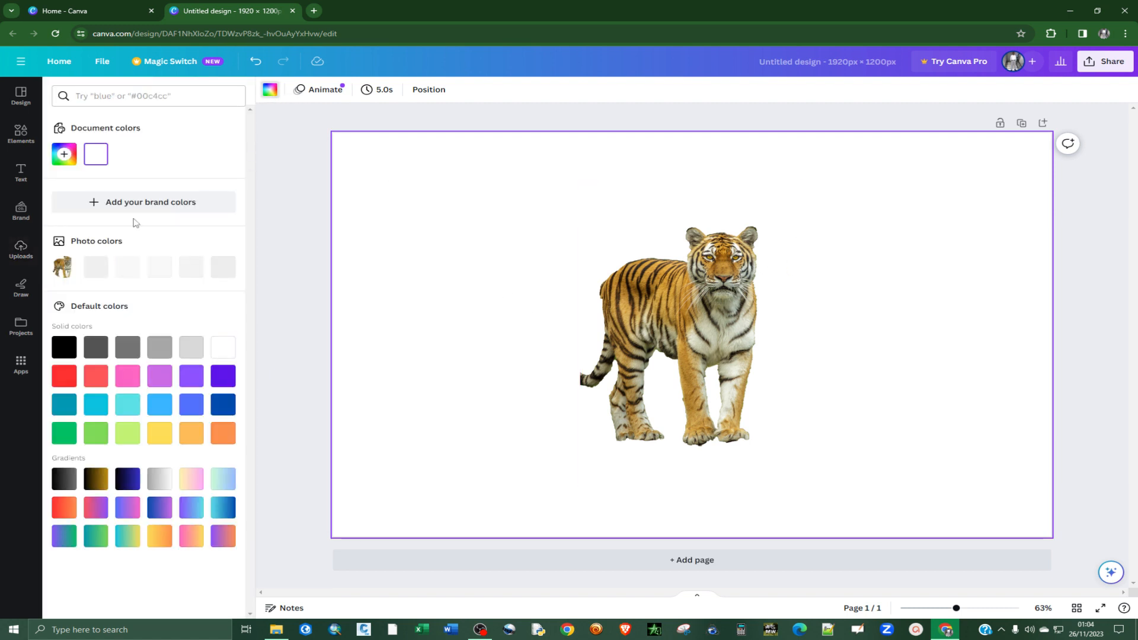
left_click(191, 358)
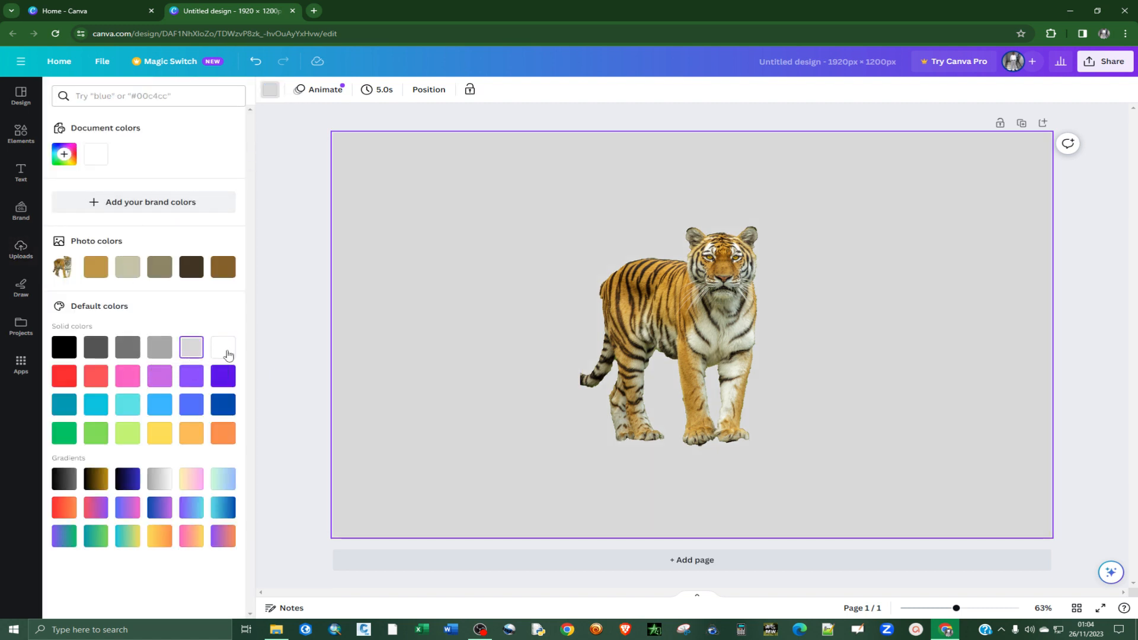
left_click(132, 410)
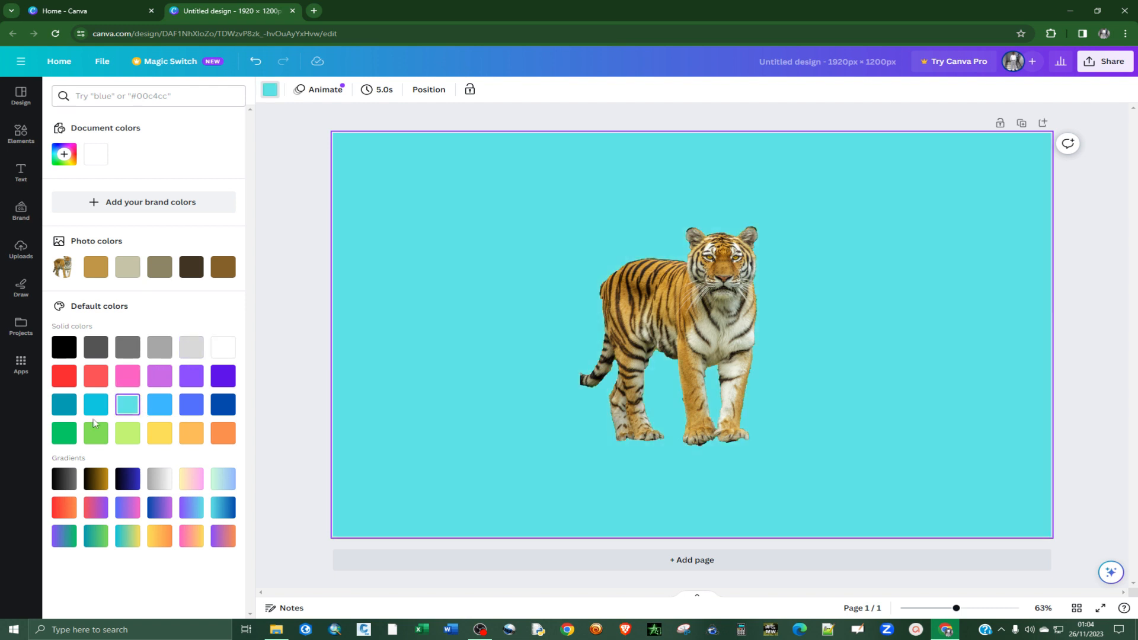
left_click(66, 436)
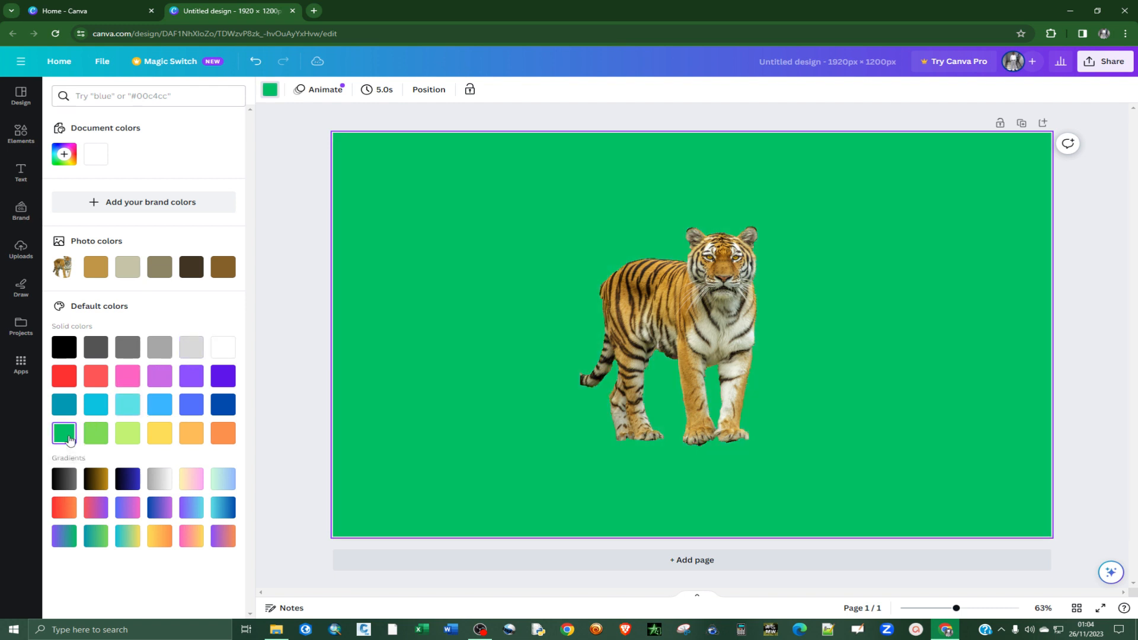
left_click(193, 436)
- Try the green-to-blue, yellow-to-pink and yellow-to-orange gradients on the page background, ending with the teal-to-green gradient
left_click(220, 484)
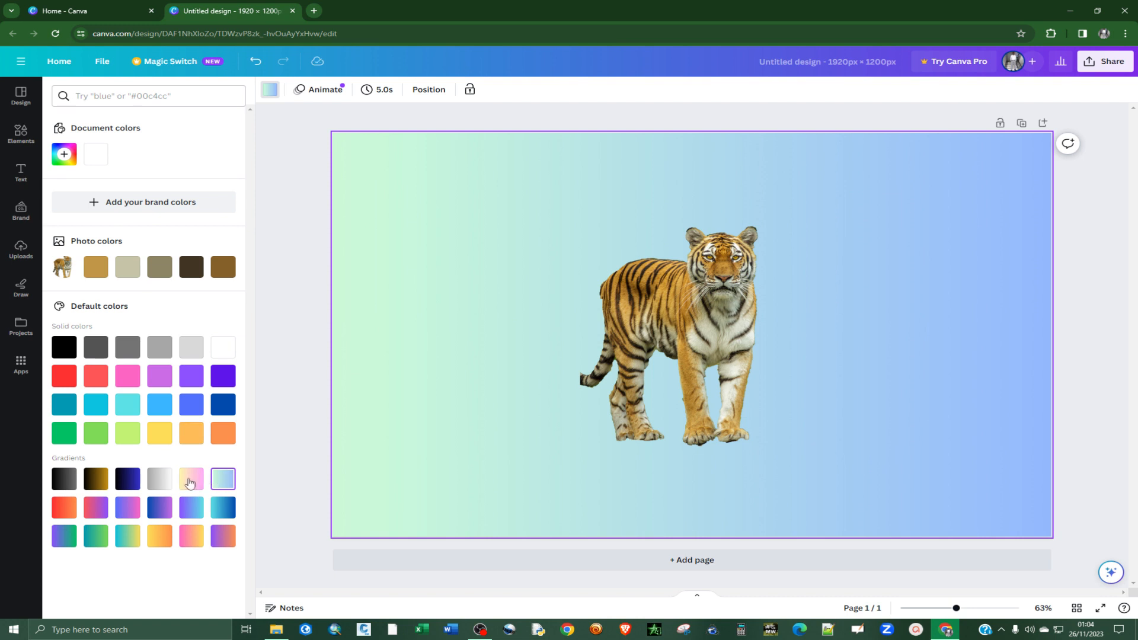
left_click(190, 479)
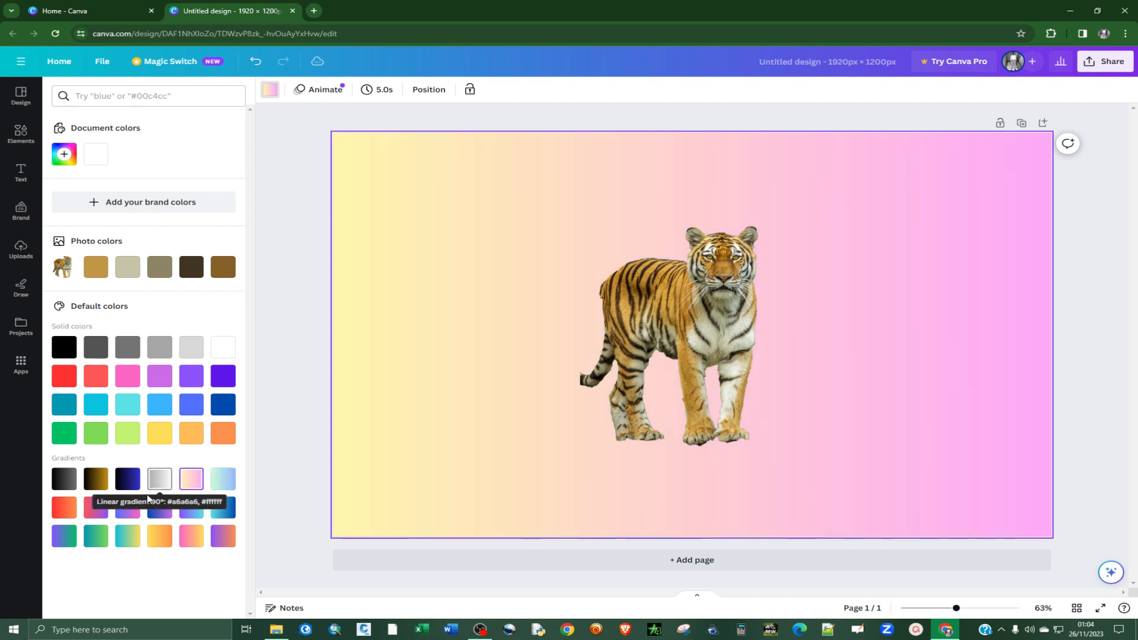
left_click(160, 537)
left_click(95, 536)
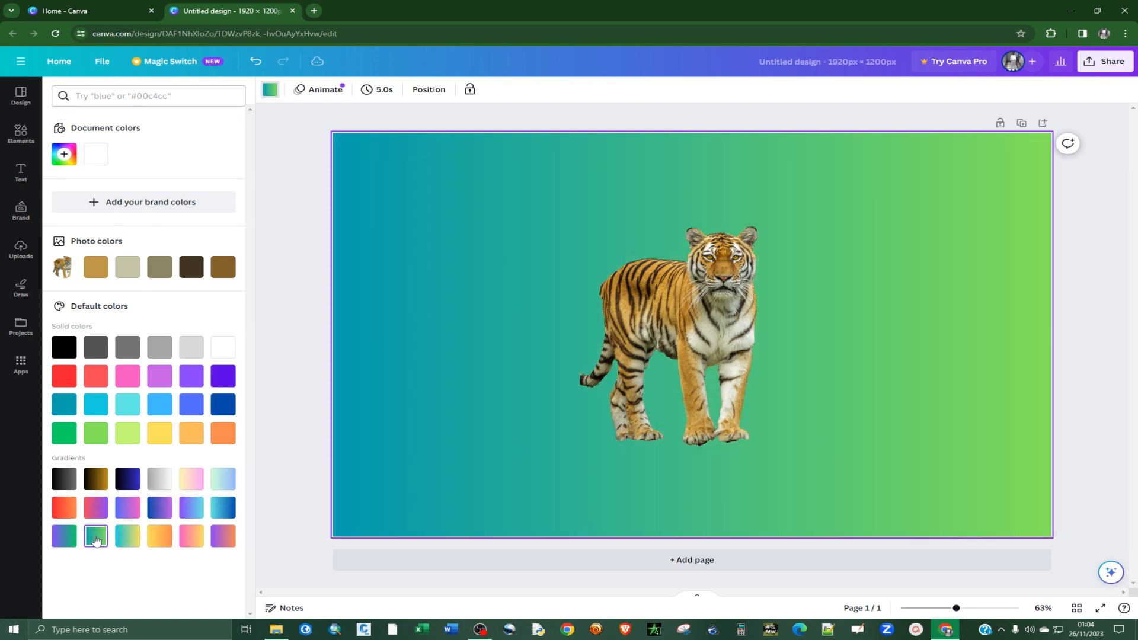